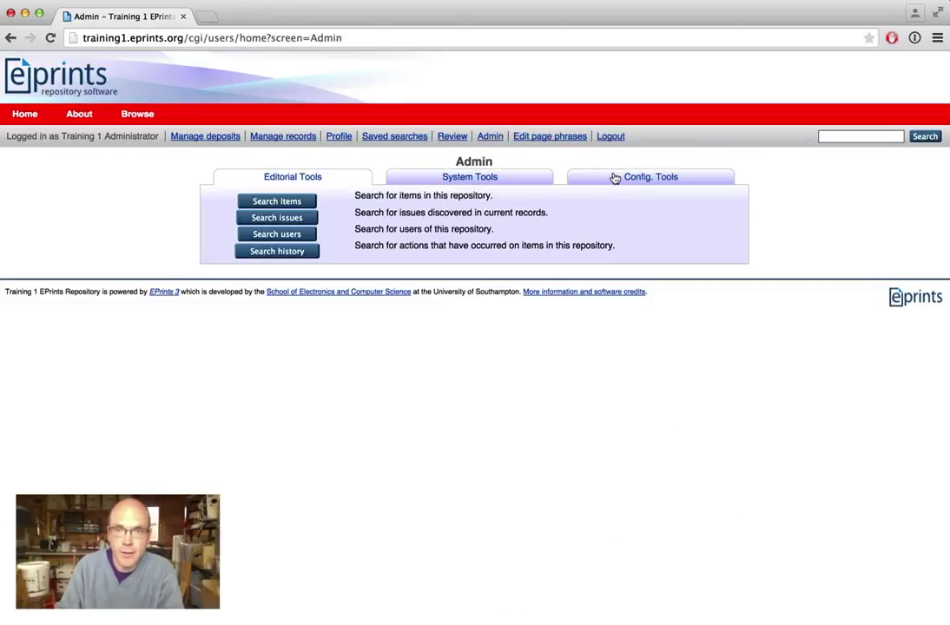
- View the configuration file index.xpage in the repository's lang/en/static folder
{"action": "left_click", "coordinate": [614, 178]}
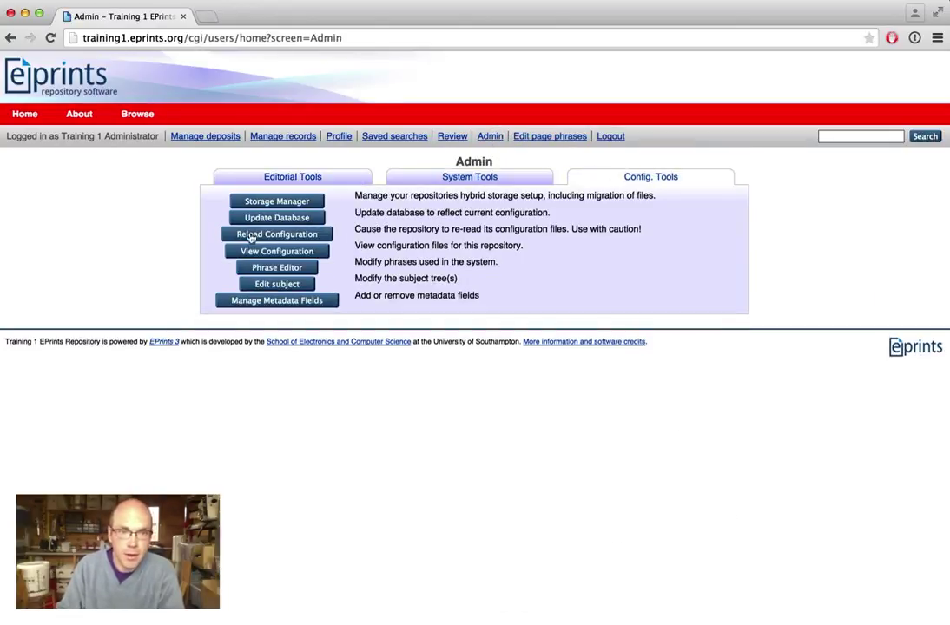
{"action": "left_click", "coordinate": [270, 252]}
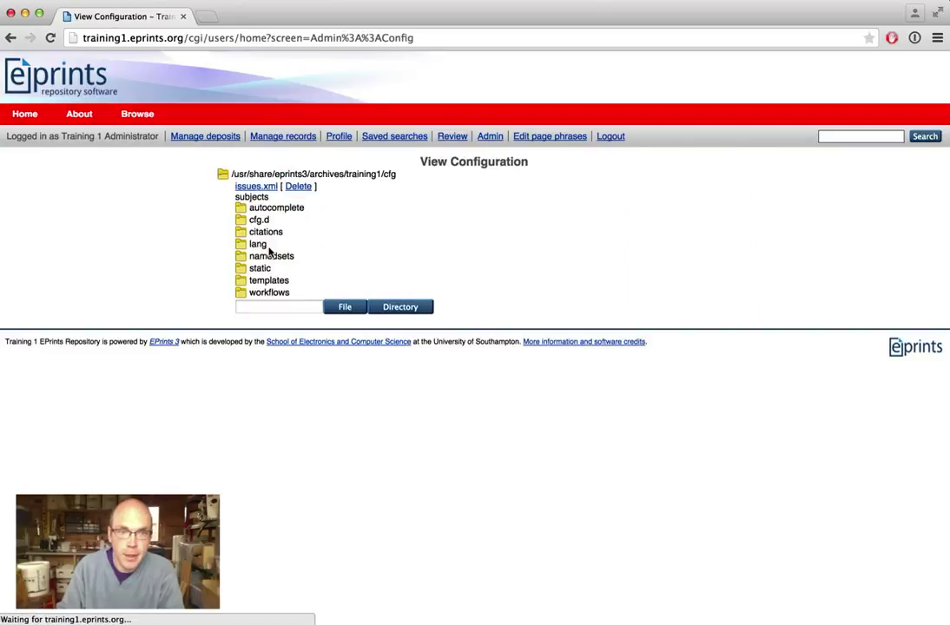
{"action": "left_click", "coordinate": [243, 245]}
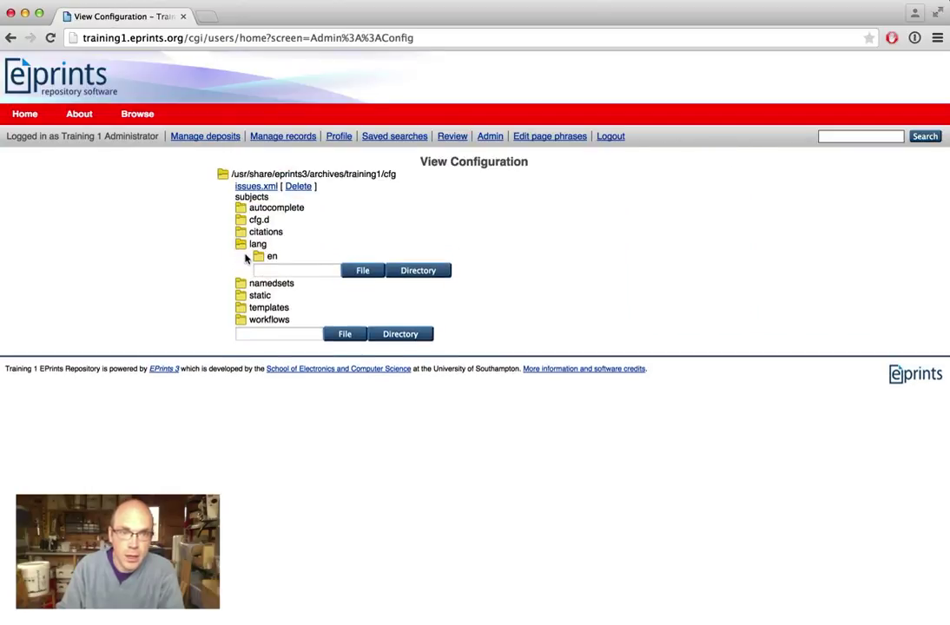
{"action": "left_click", "coordinate": [256, 257]}
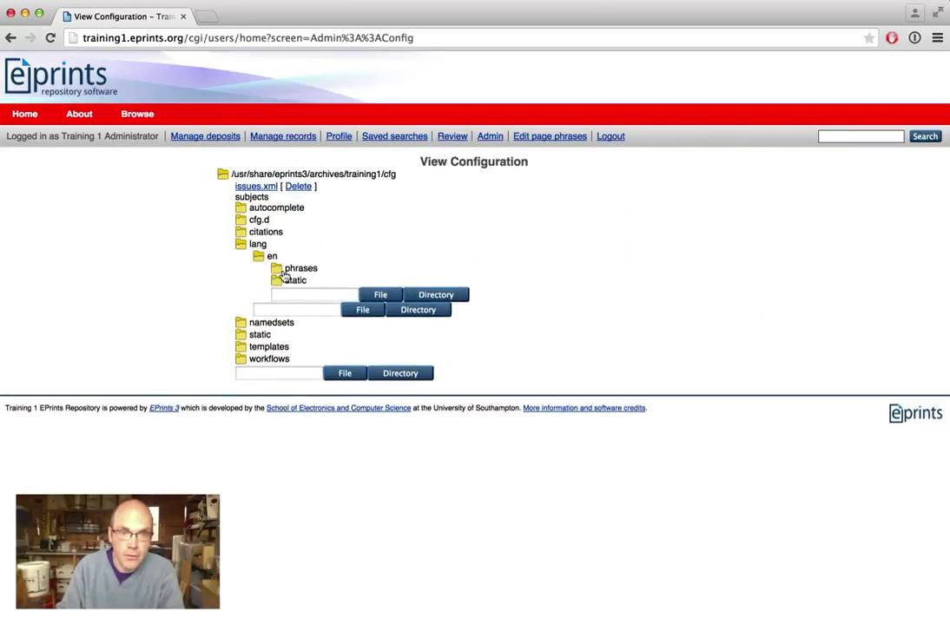
{"action": "left_click", "coordinate": [276, 282]}
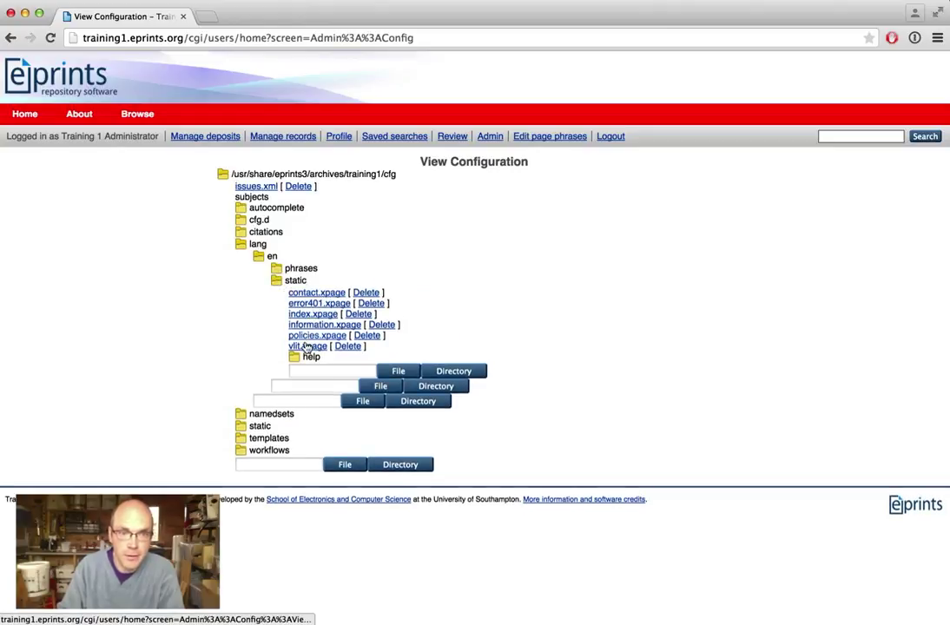
{"action": "left_click", "coordinate": [323, 317]}
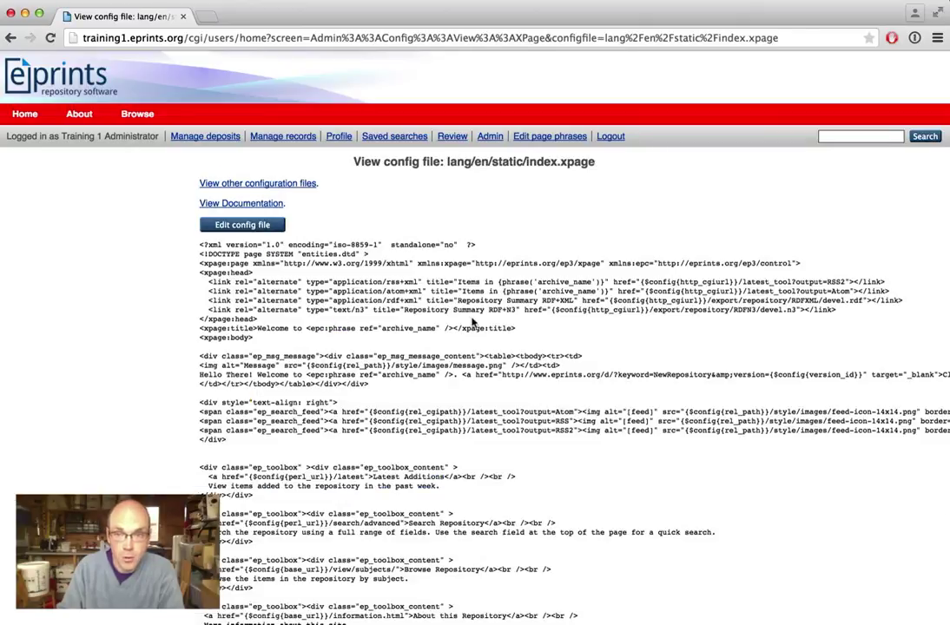
- Examine the source code of index.xpage, from the page head down to the toolbox blocks and the OAI paragraph
{"action": "scroll", "coordinate": [472, 322], "scroll_direction": "right", "scroll_amount": 3}
{"action": "scroll", "coordinate": [472, 322], "scroll_direction": "down", "scroll_amount": 5}
{"action": "scroll", "coordinate": [473, 322], "scroll_direction": "up", "scroll_amount": 2}
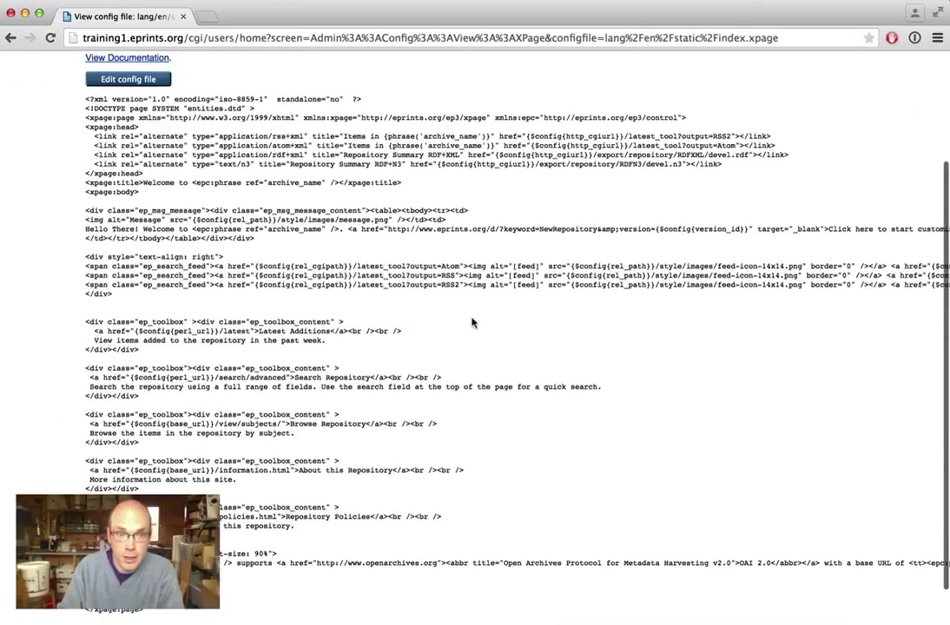
{"action": "scroll", "coordinate": [473, 322], "scroll_direction": "down", "scroll_amount": 1}
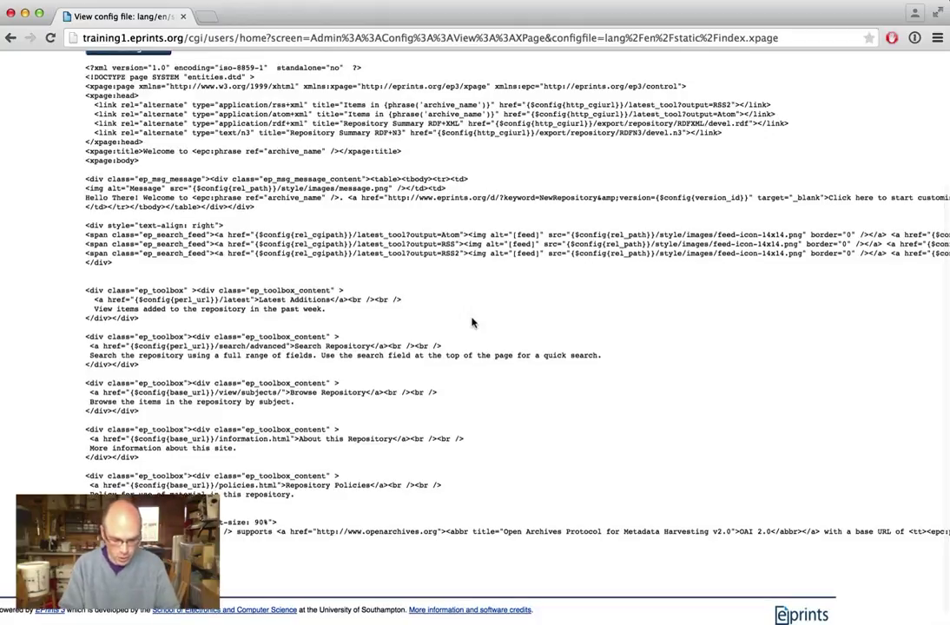
{"action": "key", "text": "super+equal"}
{"action": "key", "text": "super+equal"}
{"action": "key", "text": "super+equal"}
{"action": "key", "text": "super+equal"}
{"action": "key", "text": "super+equal"}
{"action": "key", "text": "super+equal"}
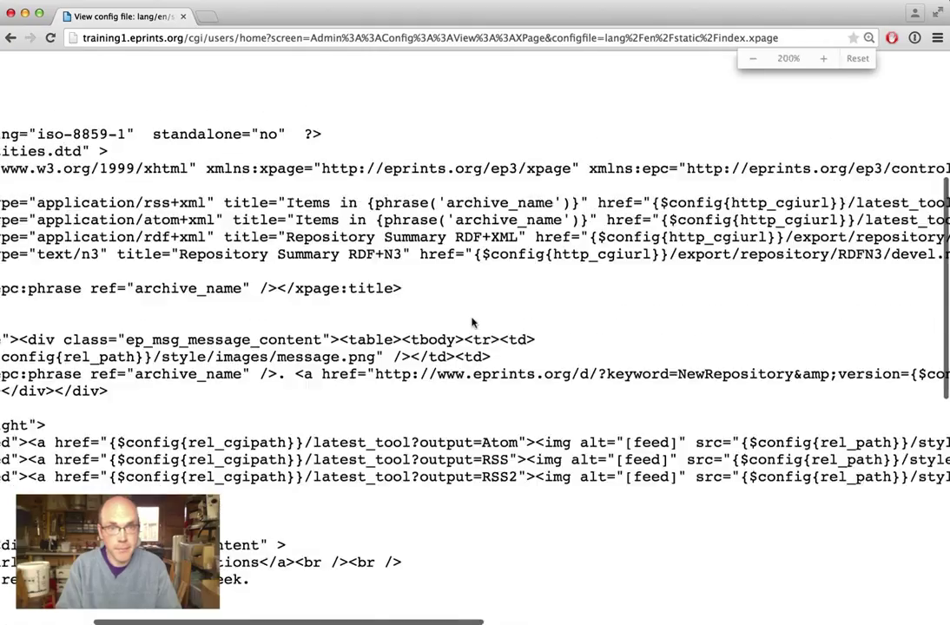
{"action": "scroll", "coordinate": [472, 318], "scroll_direction": "right", "scroll_amount": 3}
{"action": "scroll", "coordinate": [472, 317], "scroll_direction": "left", "scroll_amount": 6}
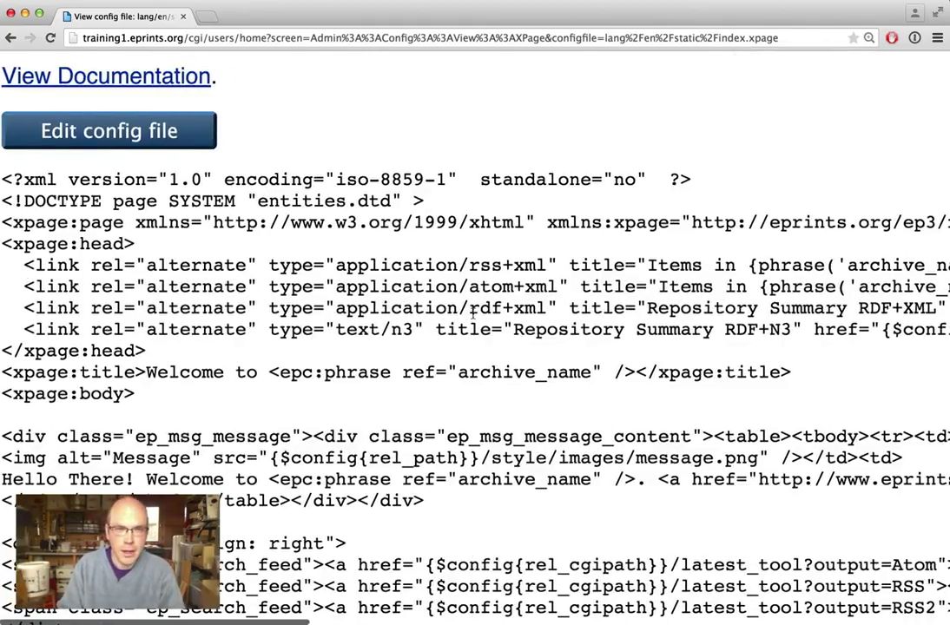
{"action": "scroll", "coordinate": [473, 313], "scroll_direction": "down", "scroll_amount": 3}
{"action": "scroll", "coordinate": [474, 317], "scroll_direction": "down", "scroll_amount": 5}
{"action": "scroll", "coordinate": [474, 317], "scroll_direction": "up", "scroll_amount": 1}
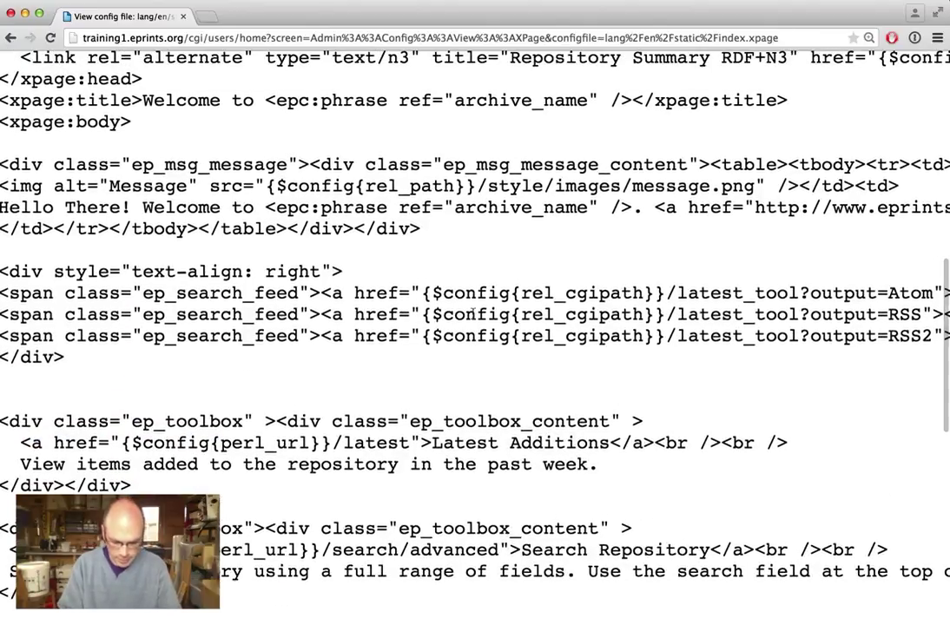
{"action": "key", "text": "super+minus"}
{"action": "key", "text": "super+minus"}
{"action": "key", "text": "super+minus"}
{"action": "key", "text": "super+minus"}
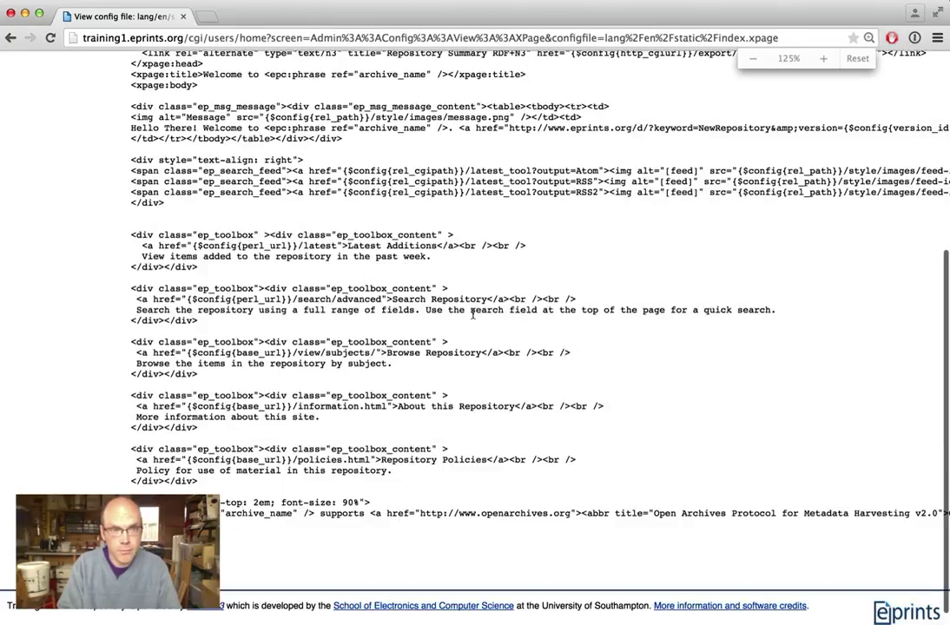
{"action": "scroll", "coordinate": [473, 314], "scroll_direction": "up", "scroll_amount": 5}
{"action": "scroll", "coordinate": [474, 314], "scroll_direction": "left", "scroll_amount": 2}
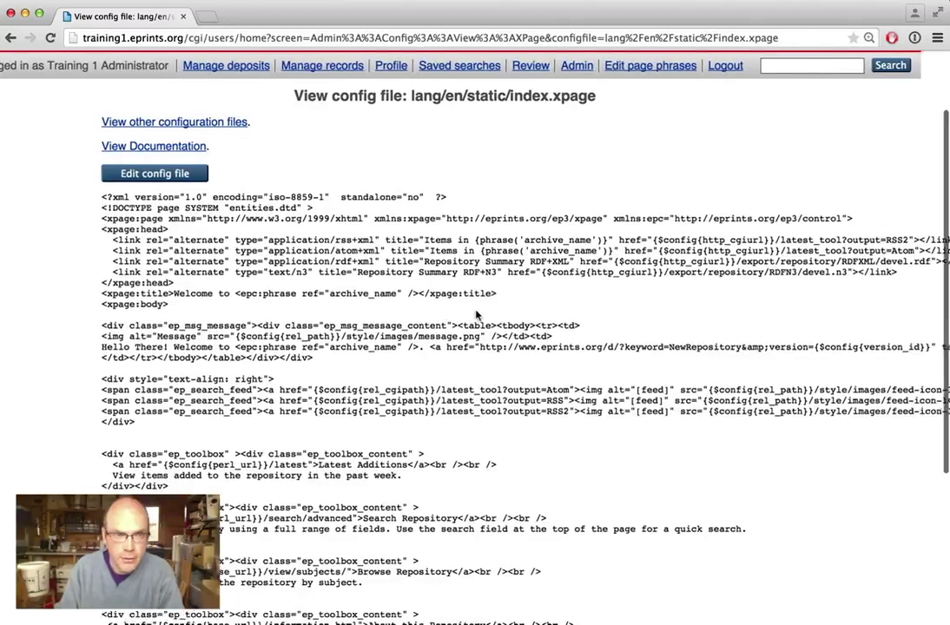
{"action": "scroll", "coordinate": [475, 315], "scroll_direction": "left", "scroll_amount": 1}
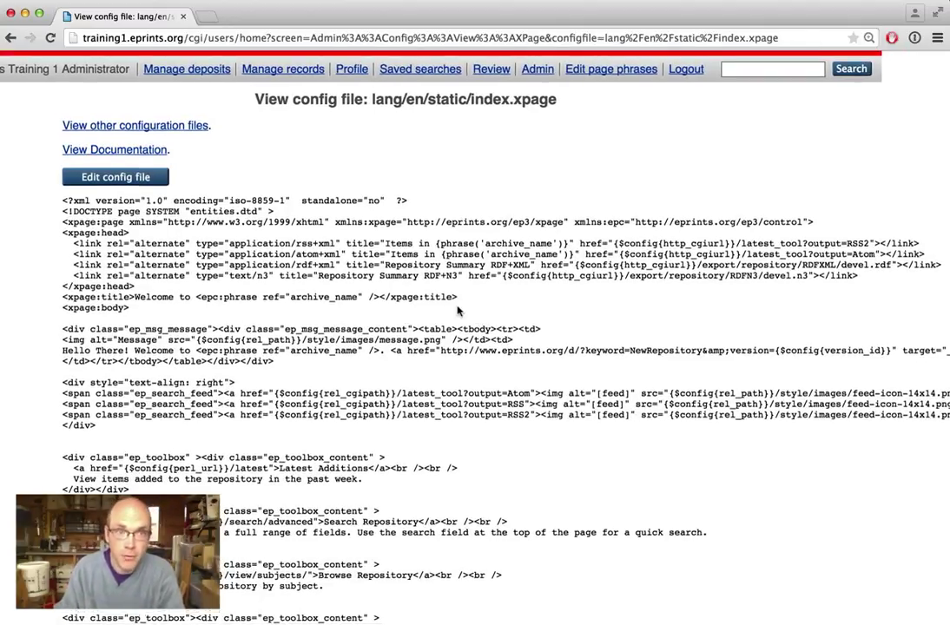
{"action": "scroll", "coordinate": [455, 312], "scroll_direction": "up", "scroll_amount": 3}
{"action": "scroll", "coordinate": [347, 295], "scroll_direction": "left", "scroll_amount": 2}
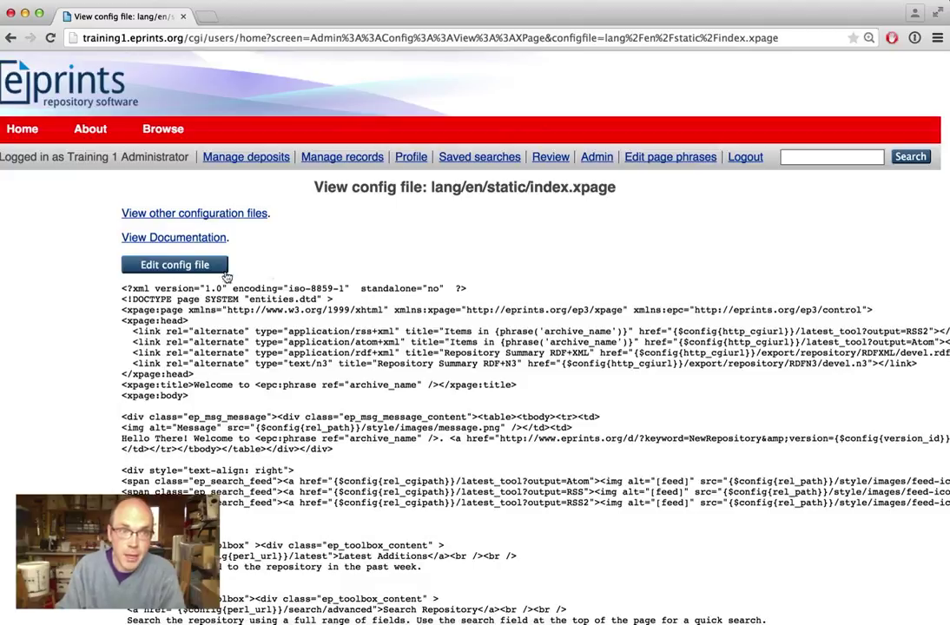
{"action": "scroll", "coordinate": [243, 278], "scroll_direction": "left", "scroll_amount": 2}
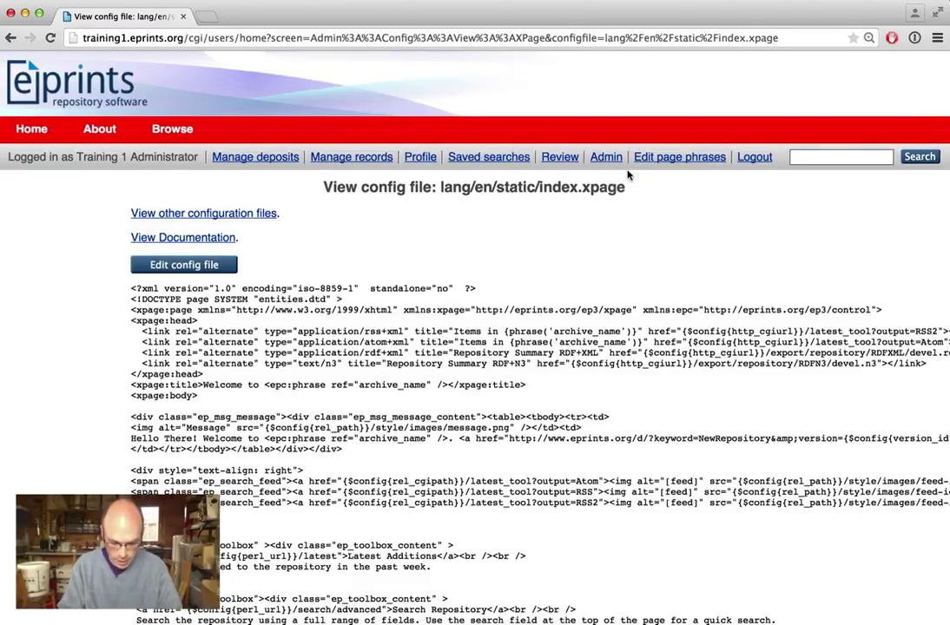
{"action": "key", "text": "super+minus"}
{"action": "key", "text": "super+minus"}
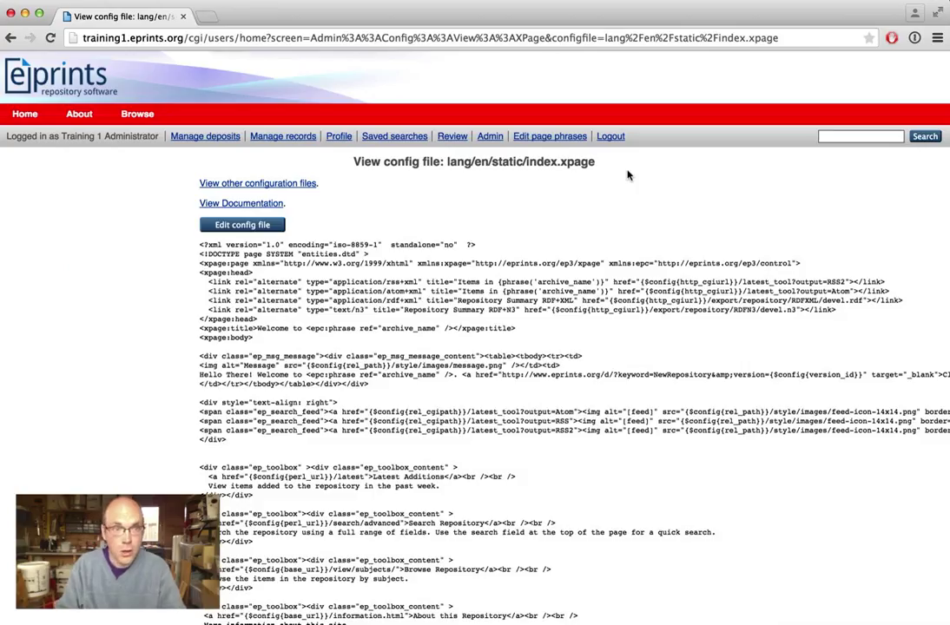
- Go through the home page to the About page, open it for editing and expand its XPage code
{"action": "left_click", "coordinate": [25, 116]}
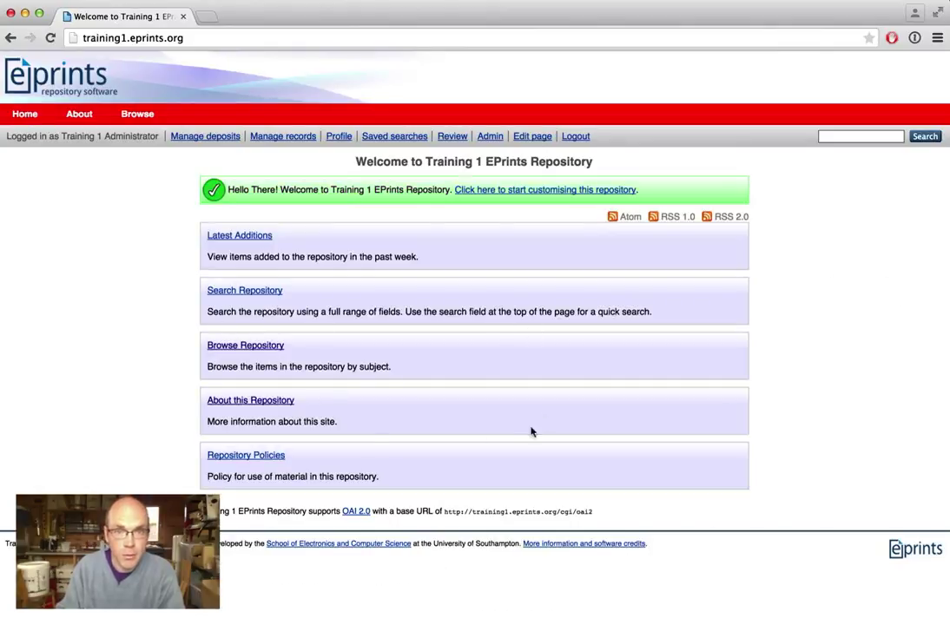
{"action": "left_click", "coordinate": [79, 122]}
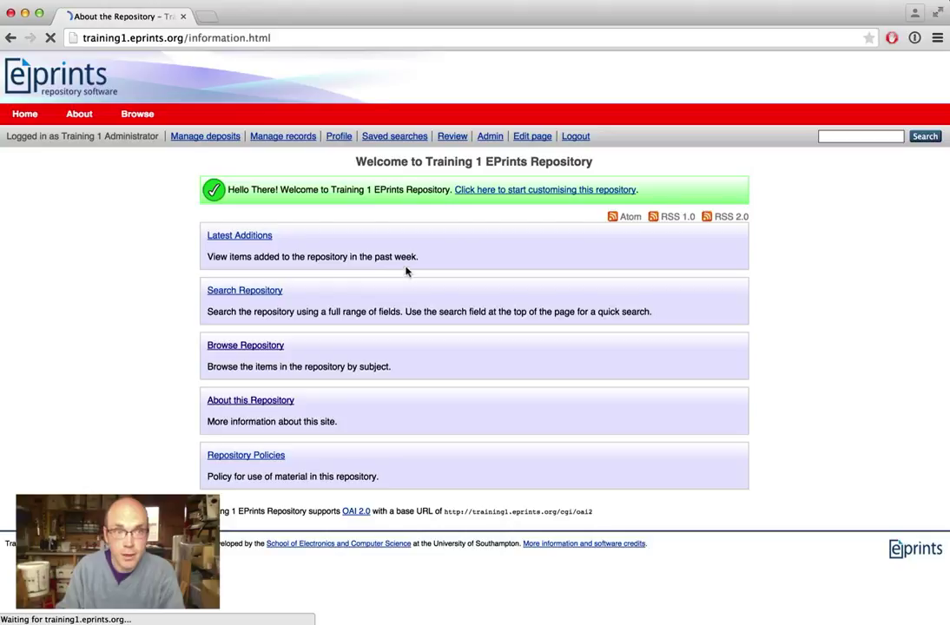
{"action": "left_click", "coordinate": [532, 137]}
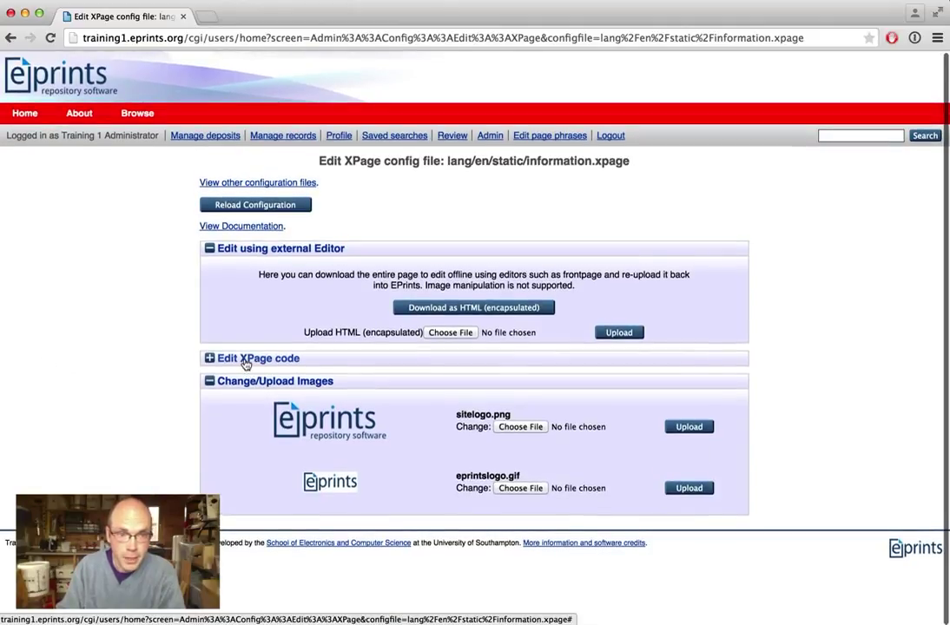
{"action": "left_click", "coordinate": [248, 359]}
{"action": "scroll", "coordinate": [243, 391], "scroll_direction": "down", "scroll_amount": 3}
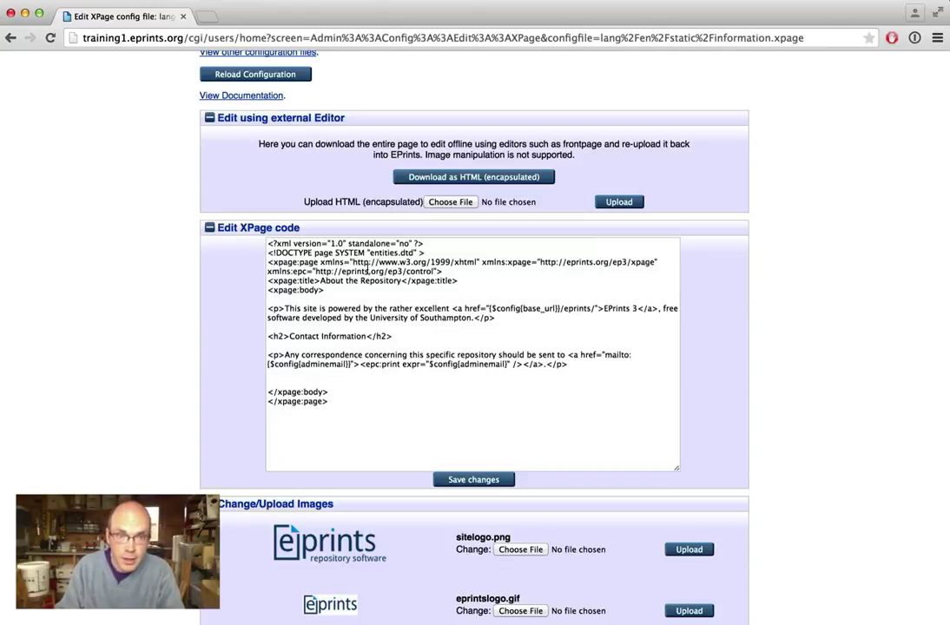
- Insert a paragraph below the Contact Information heading directing anyone with problems to a named person in the library, ending it with <p>
{"action": "left_click_drag", "start_coordinate": [270, 281], "coordinate": [304, 280]}
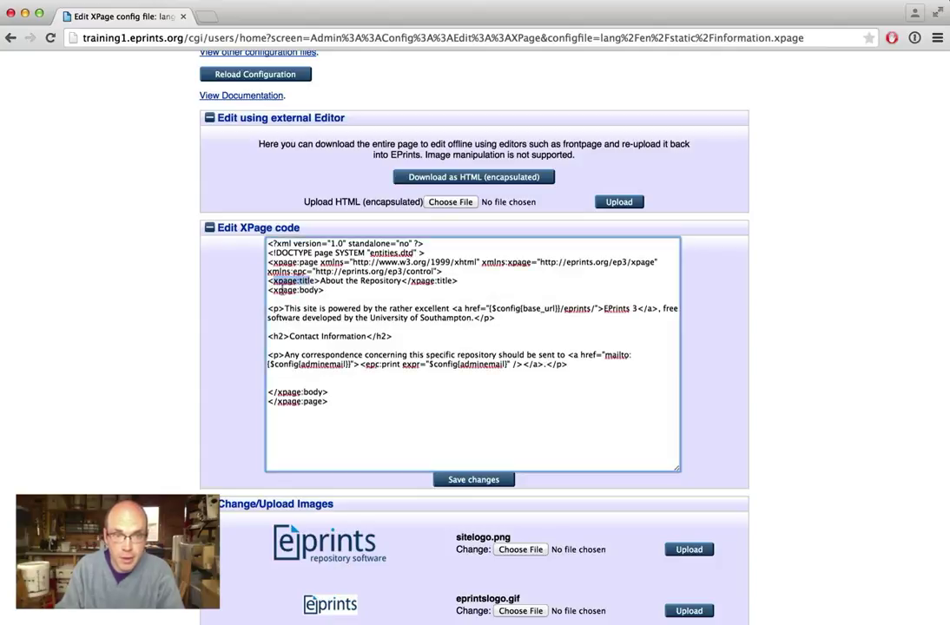
{"action": "left_click", "coordinate": [356, 318]}
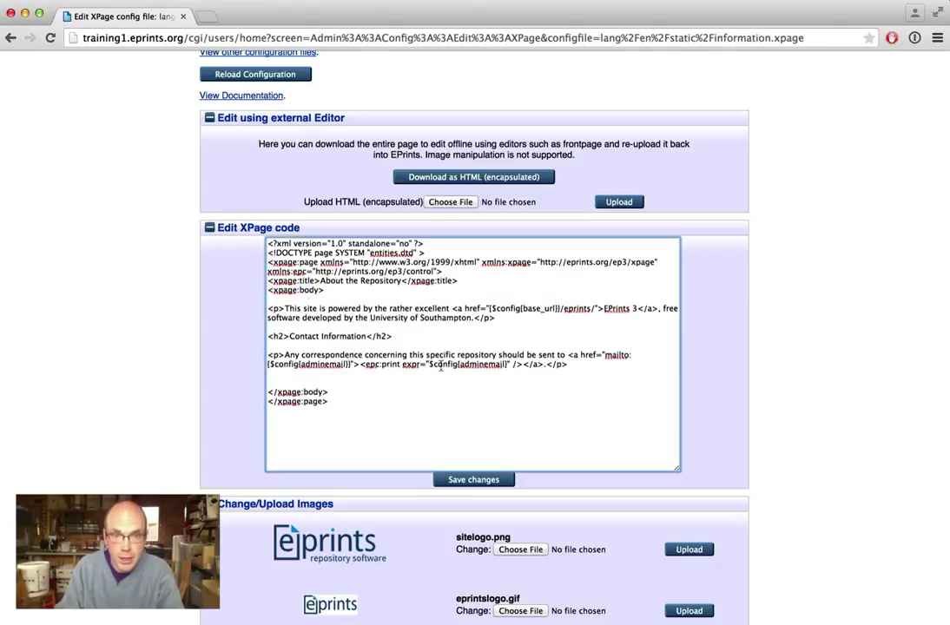
{"action": "left_click_drag", "start_coordinate": [431, 365], "coordinate": [509, 365]}
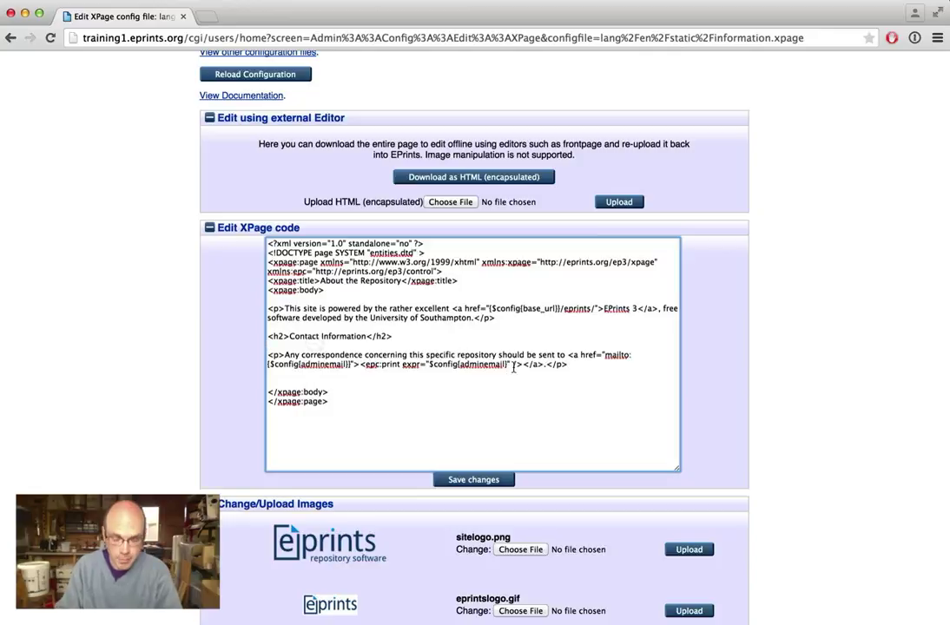
{"action": "left_click", "coordinate": [317, 345]}
{"action": "key", "text": "Return"}
{"action": "key", "text": "Return"}
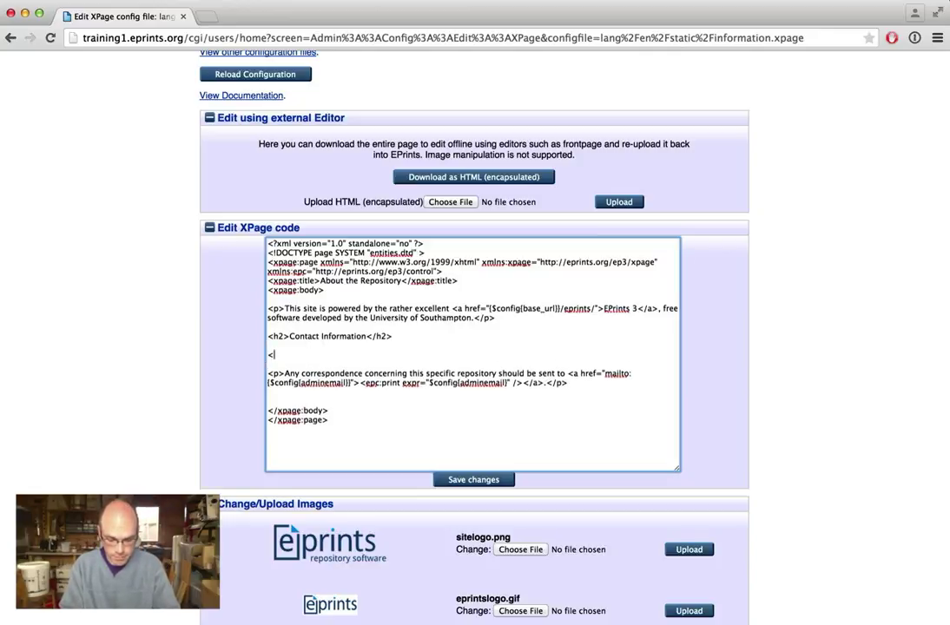
{"action": "type", "text": "<p>If you have any problems, please contact Derek in the library<p>"}
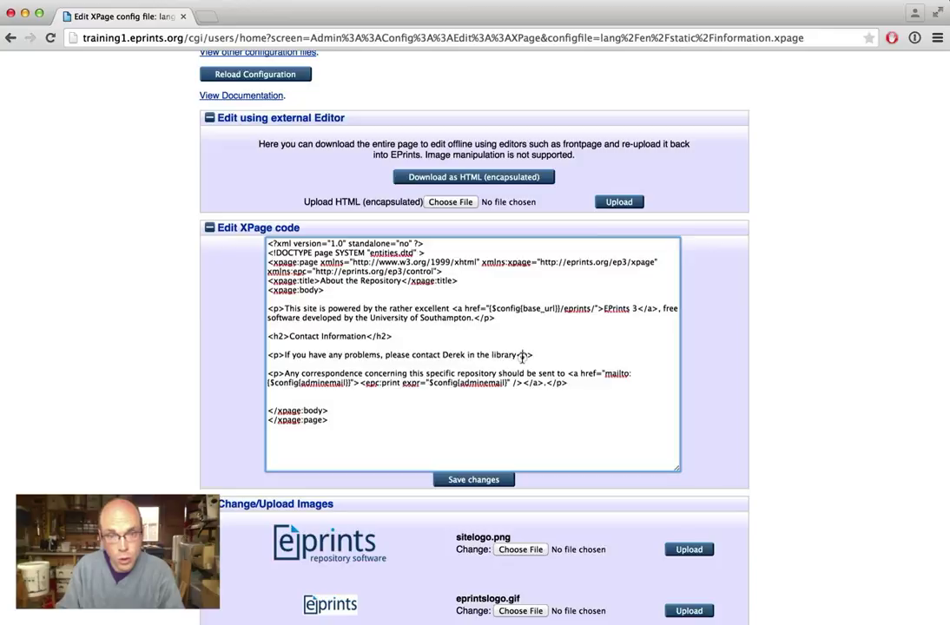
- Try to save the page with the new paragraph ending in <p> instead of </p>
{"action": "type", "text": "/"}
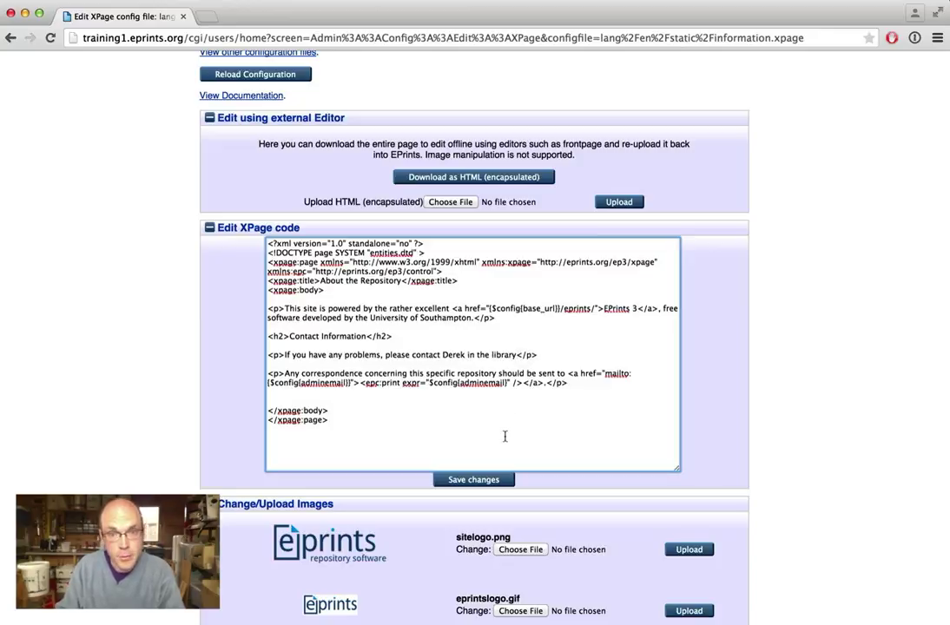
{"action": "key", "text": "BackSpace"}
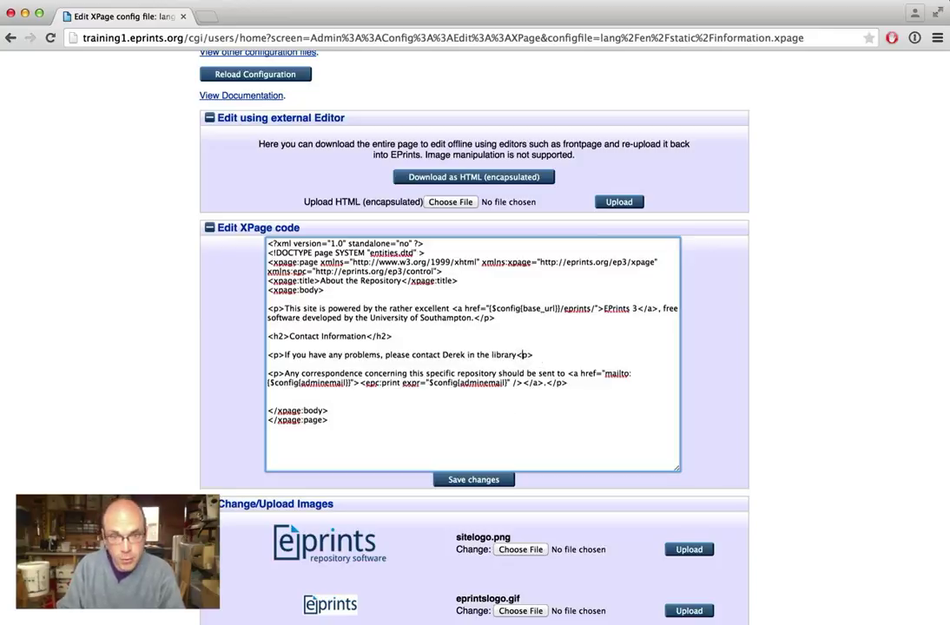
{"action": "left_click", "coordinate": [463, 480]}
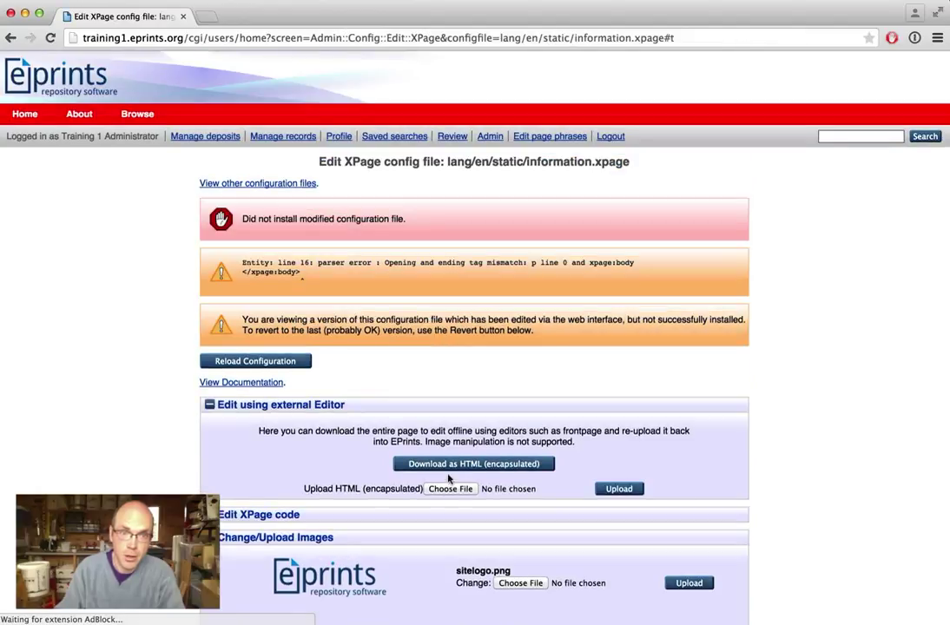
- Correct the end tag of the new contact paragraph to </p> in the XPage code and save the changes
{"action": "scroll", "coordinate": [295, 414], "scroll_direction": "down", "scroll_amount": 1}
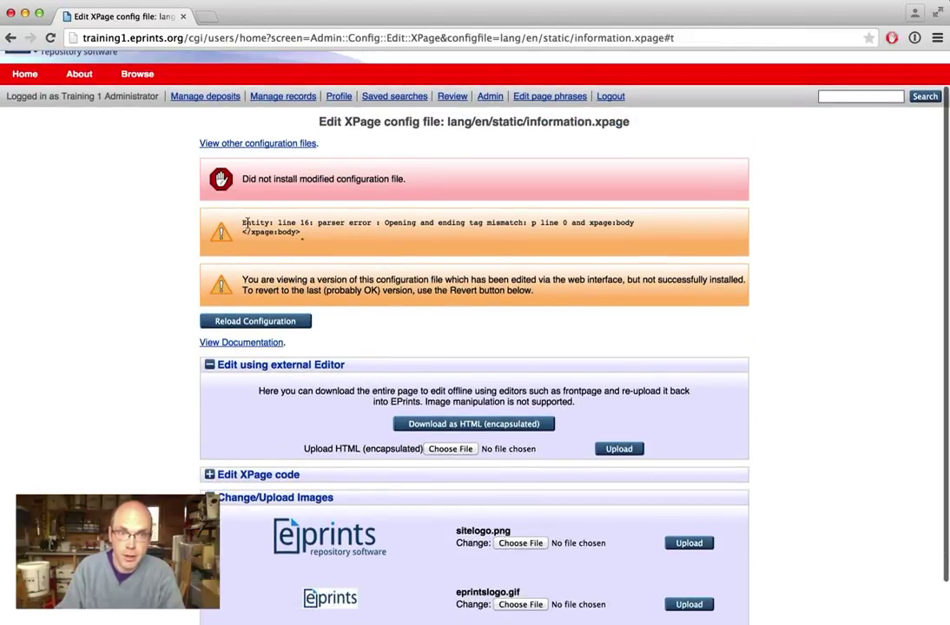
{"action": "left_click_drag", "start_coordinate": [246, 222], "coordinate": [318, 238]}
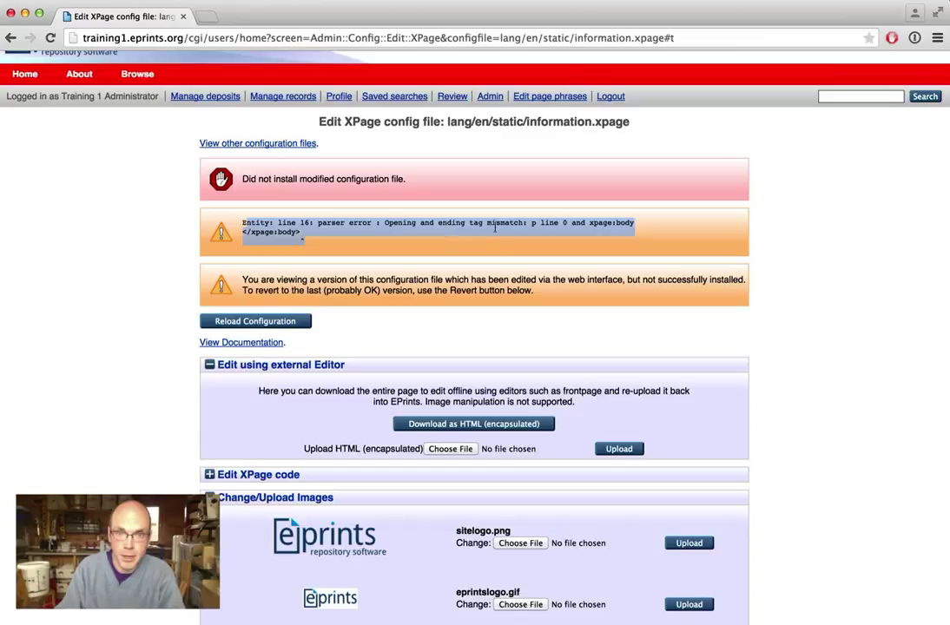
{"action": "scroll", "coordinate": [456, 365], "scroll_direction": "down", "scroll_amount": 2}
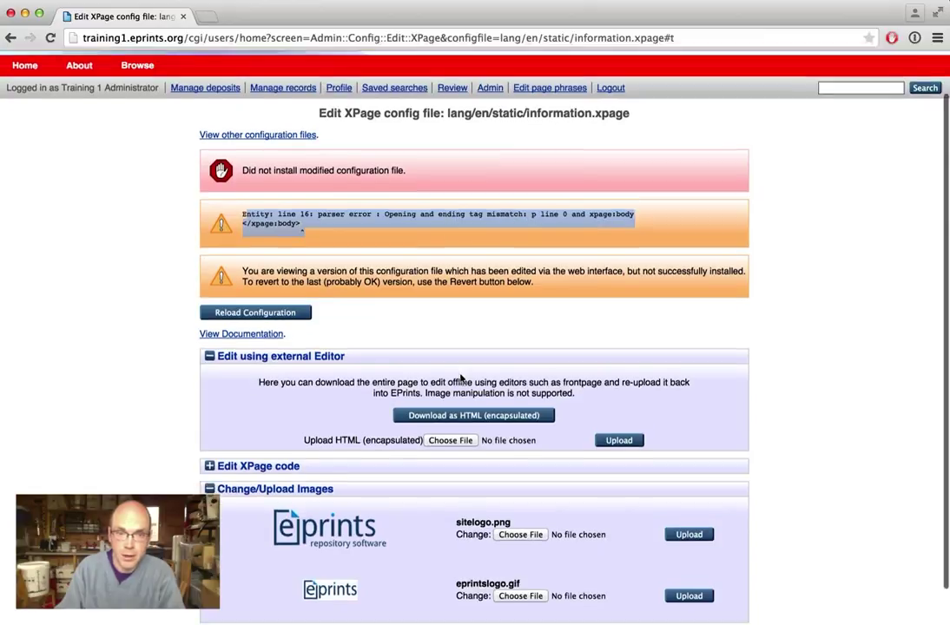
{"action": "left_click", "coordinate": [256, 425]}
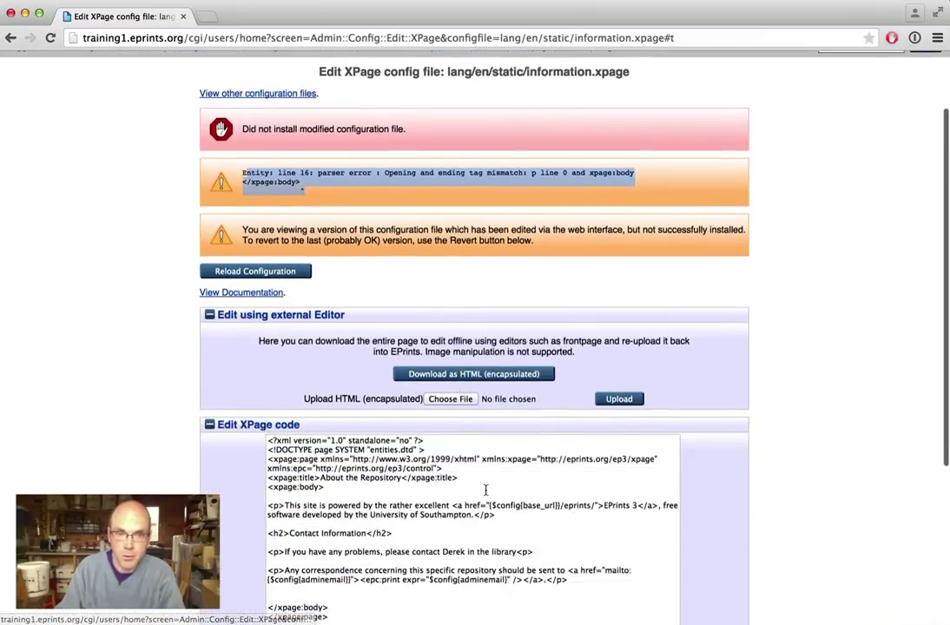
{"action": "scroll", "coordinate": [483, 486], "scroll_direction": "down", "scroll_amount": 2}
{"action": "left_click", "coordinate": [274, 457]}
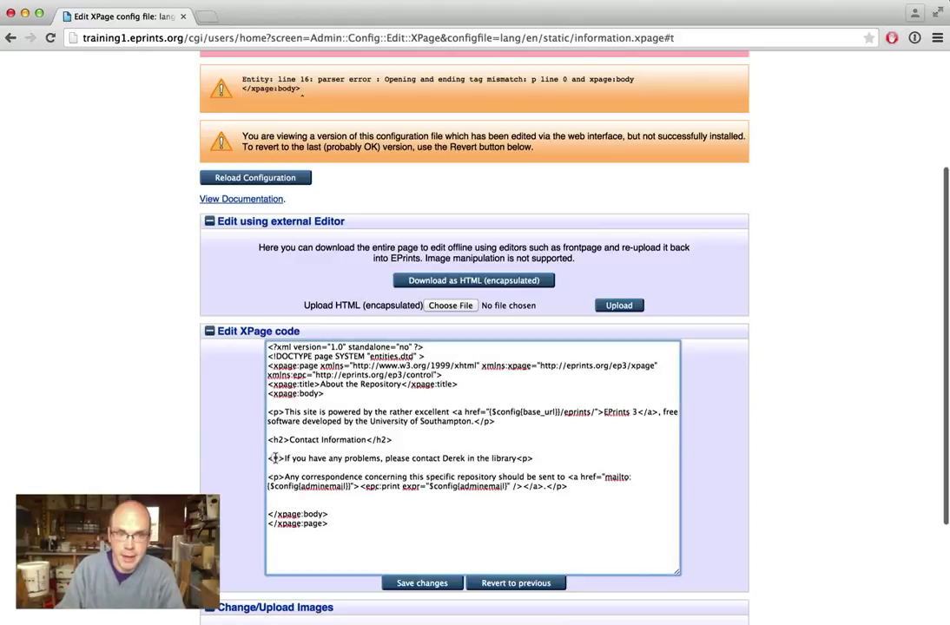
{"action": "triple_click", "coordinate": [523, 458]}
{"action": "left_click", "coordinate": [524, 458]}
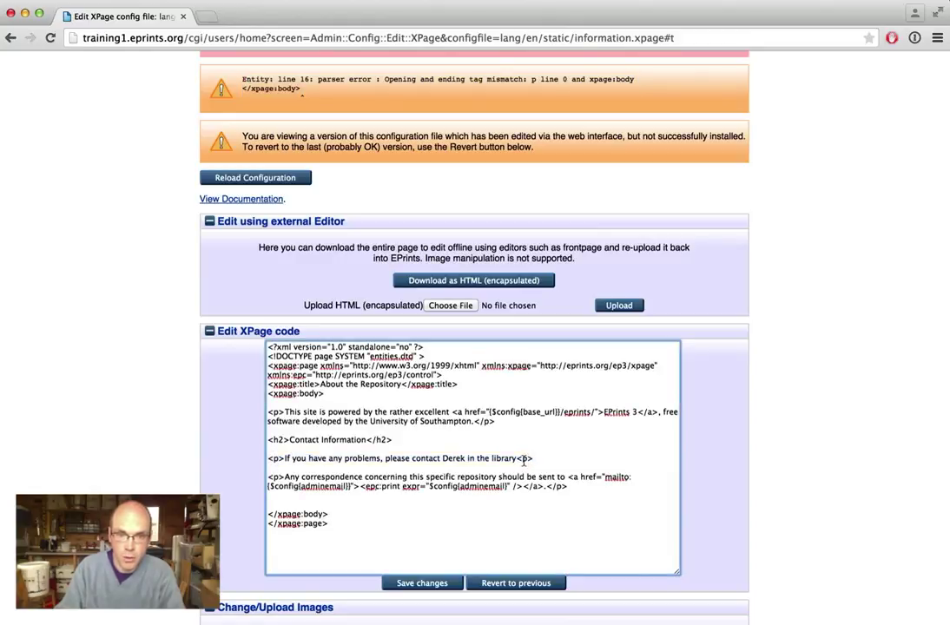
{"action": "type", "text": "/"}
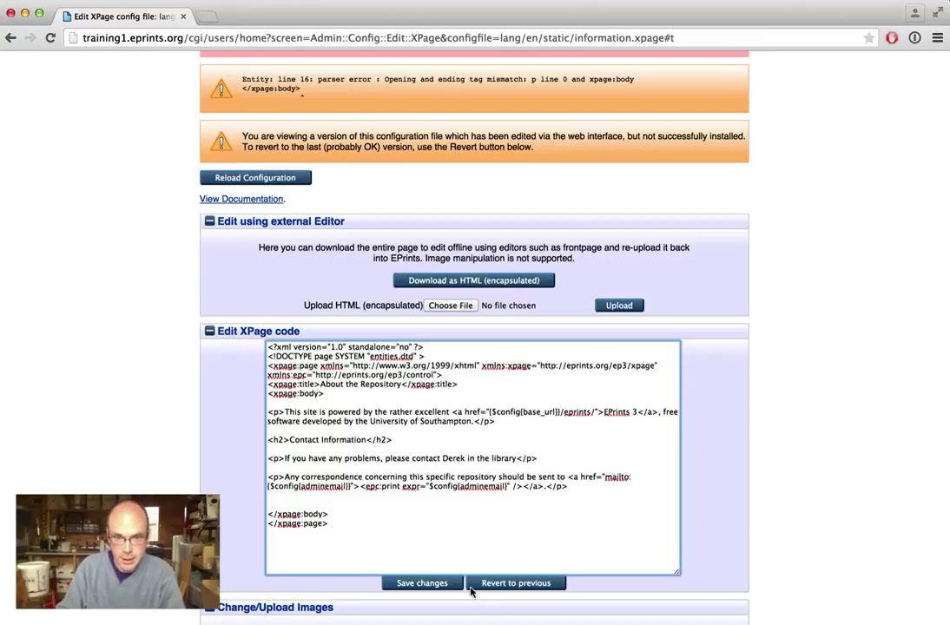
{"action": "left_click", "coordinate": [452, 588]}
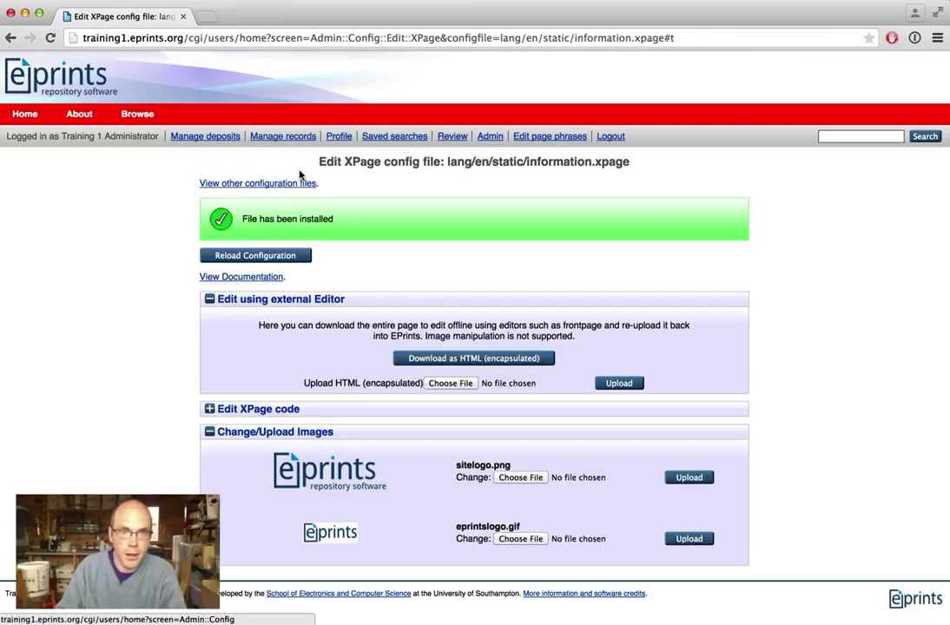
- View the About page to check the new paragraph under Contact Information, and open the page for editing again
{"action": "left_click", "coordinate": [83, 116]}
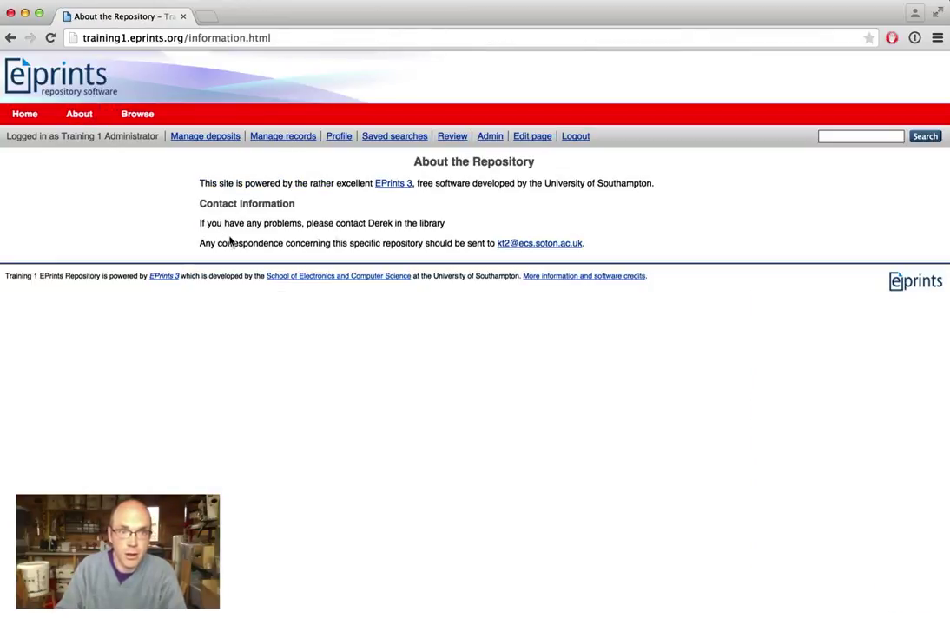
{"action": "triple_click", "coordinate": [230, 224]}
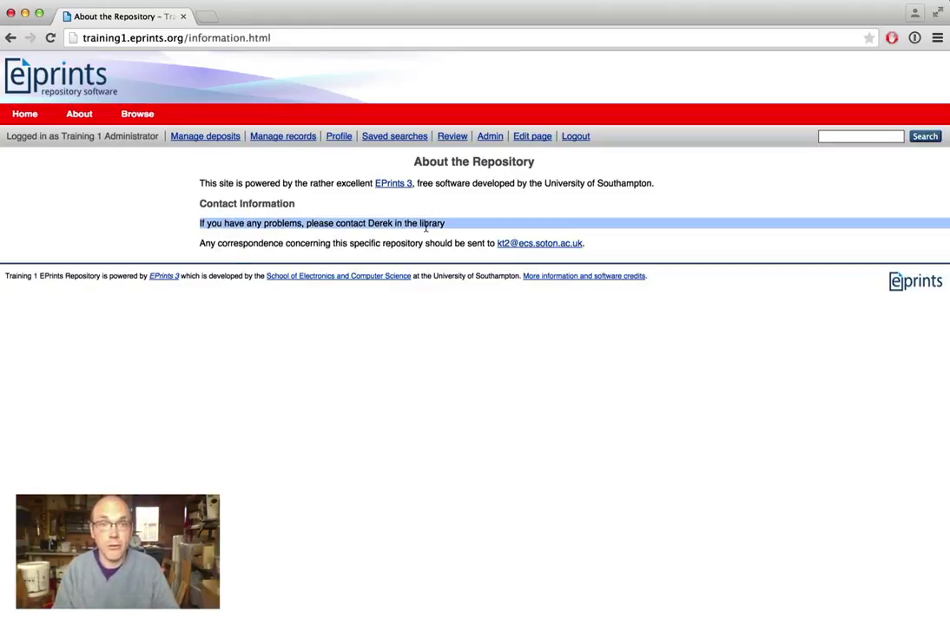
{"action": "left_click", "coordinate": [539, 139]}
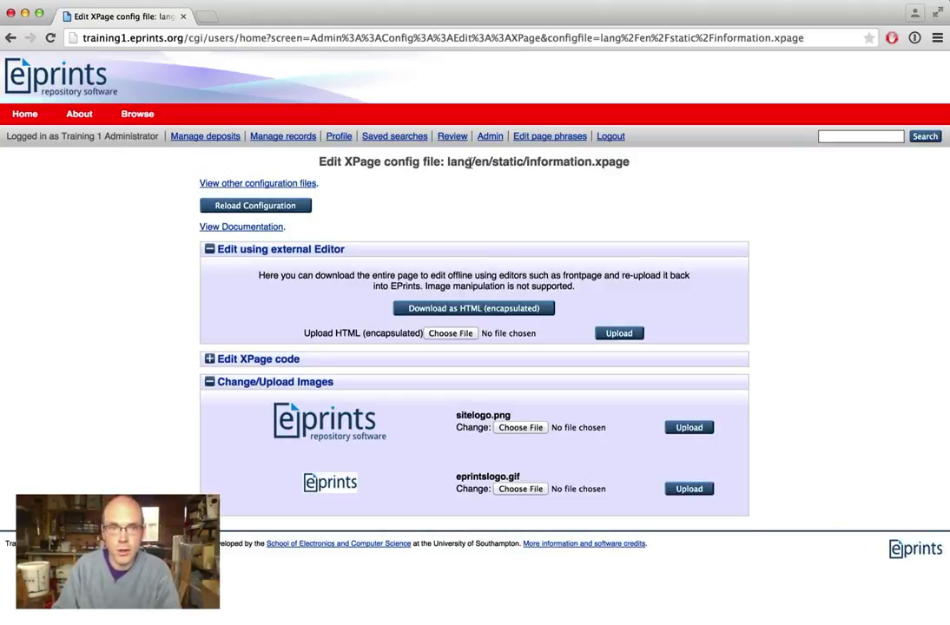
- Open the repository's configuration file listing from the admin configuration tools and expand lang/en/static
{"action": "left_click", "coordinate": [490, 136]}
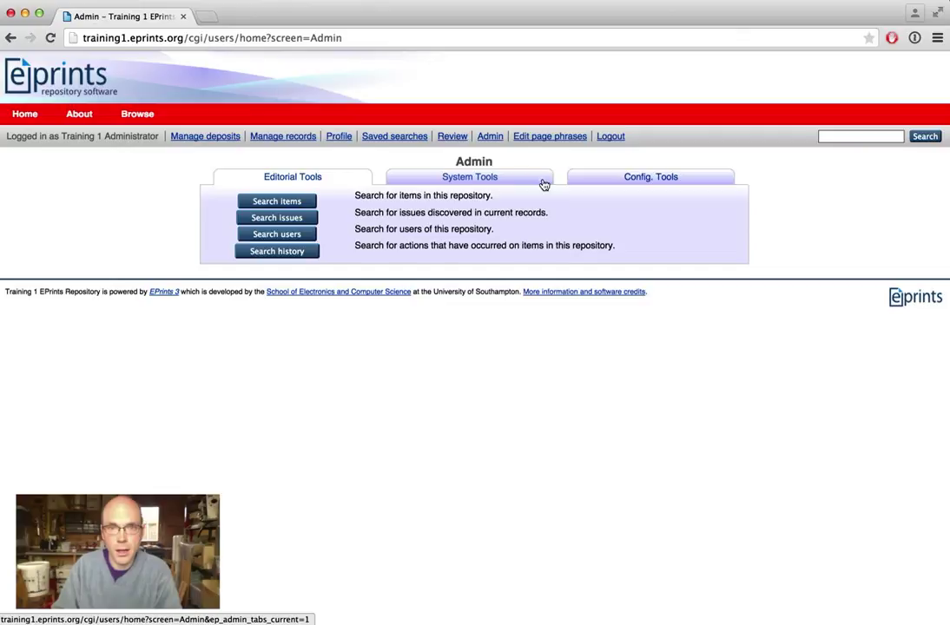
{"action": "left_click", "coordinate": [614, 179]}
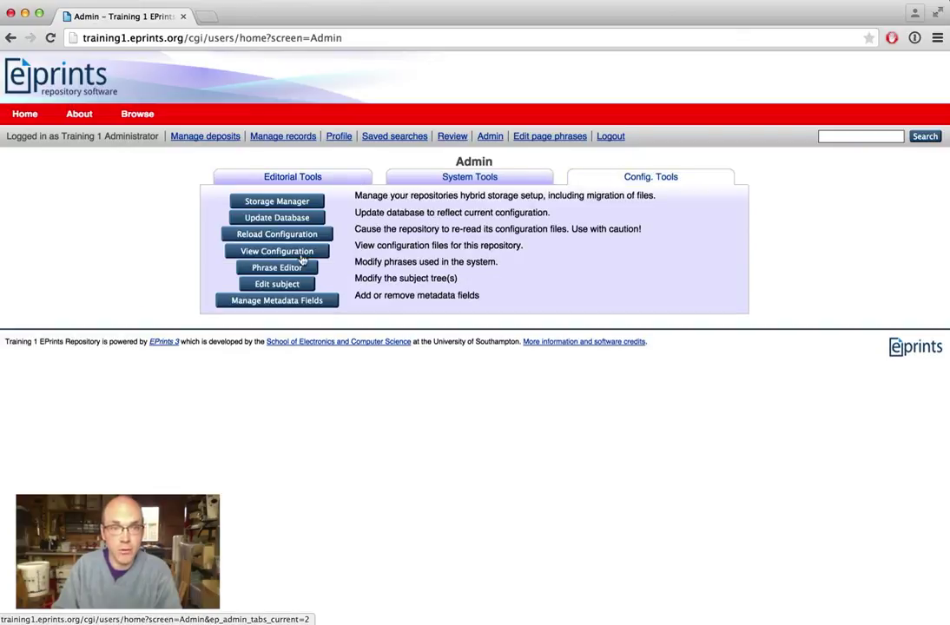
{"action": "left_click", "coordinate": [269, 253]}
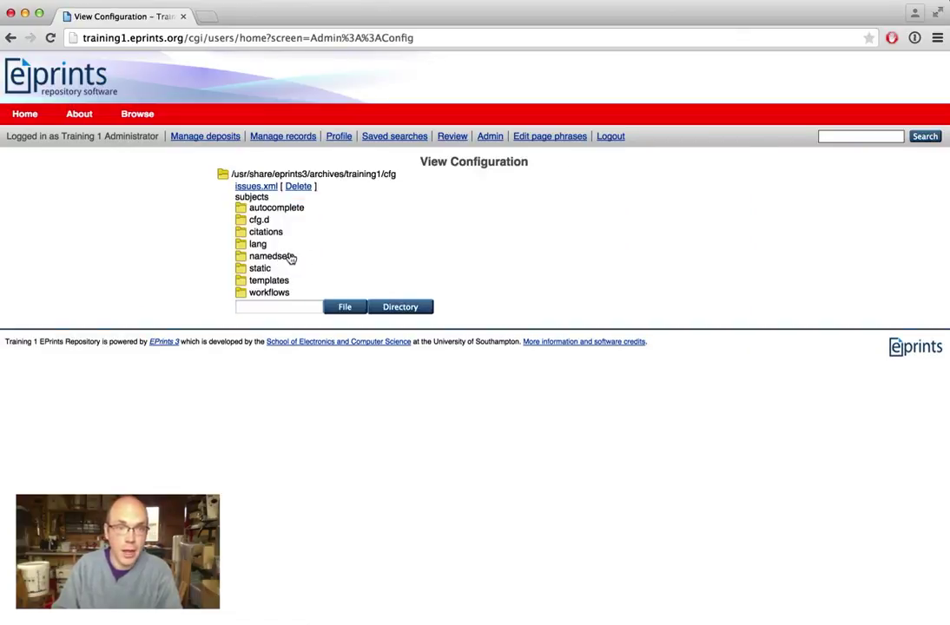
{"action": "left_click", "coordinate": [238, 246]}
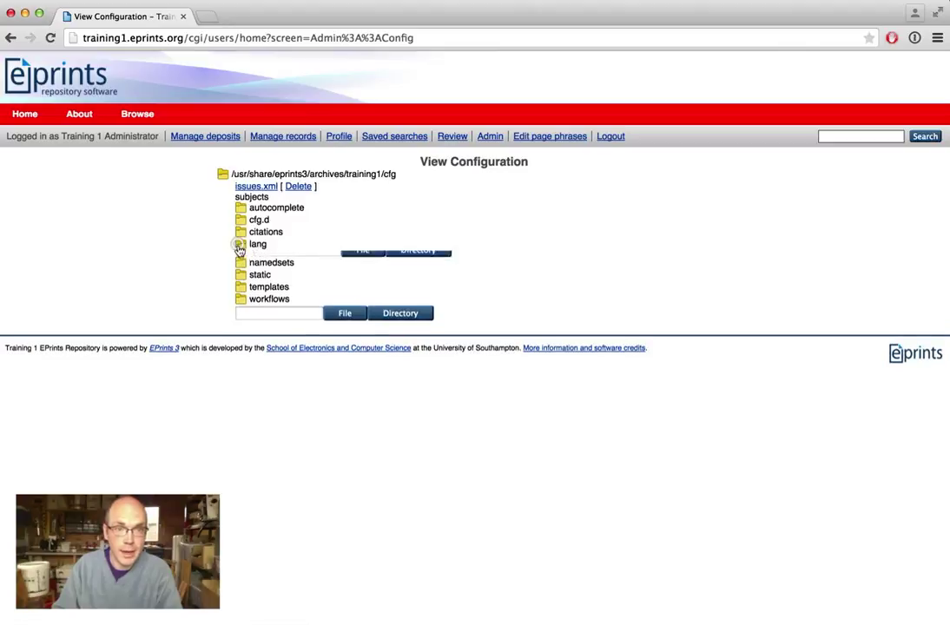
{"action": "left_click", "coordinate": [258, 257]}
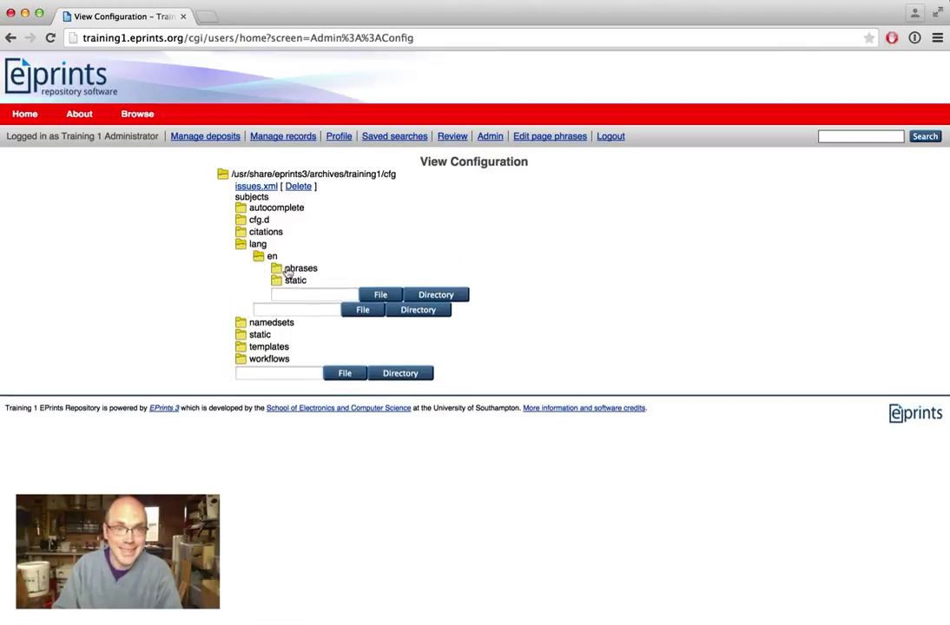
{"action": "left_click", "coordinate": [275, 282]}
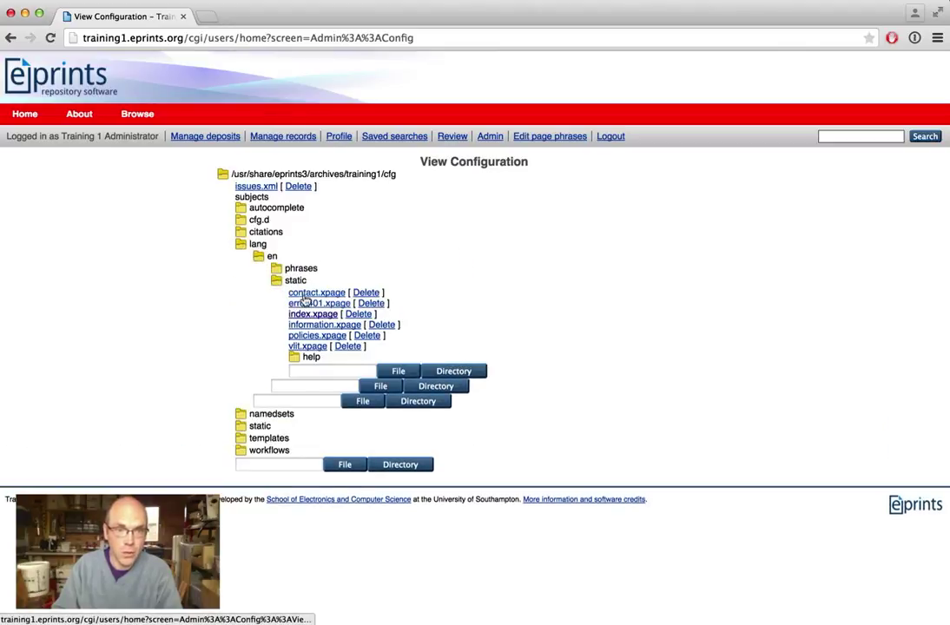
- Create a new file named owls.xpage in the lang/en/static folder
{"action": "left_click", "coordinate": [317, 371]}
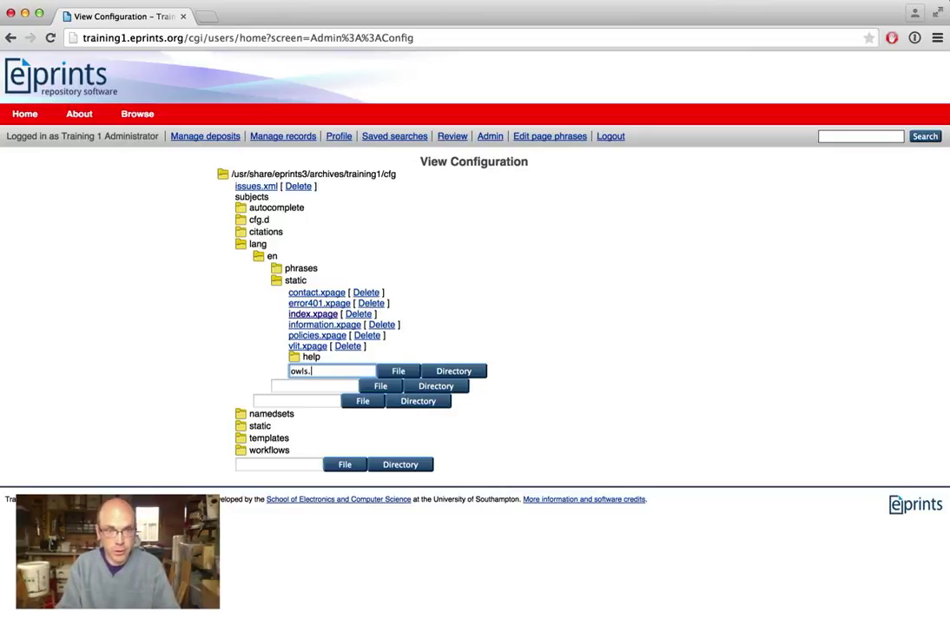
{"action": "type", "text": "owls.xpage"}
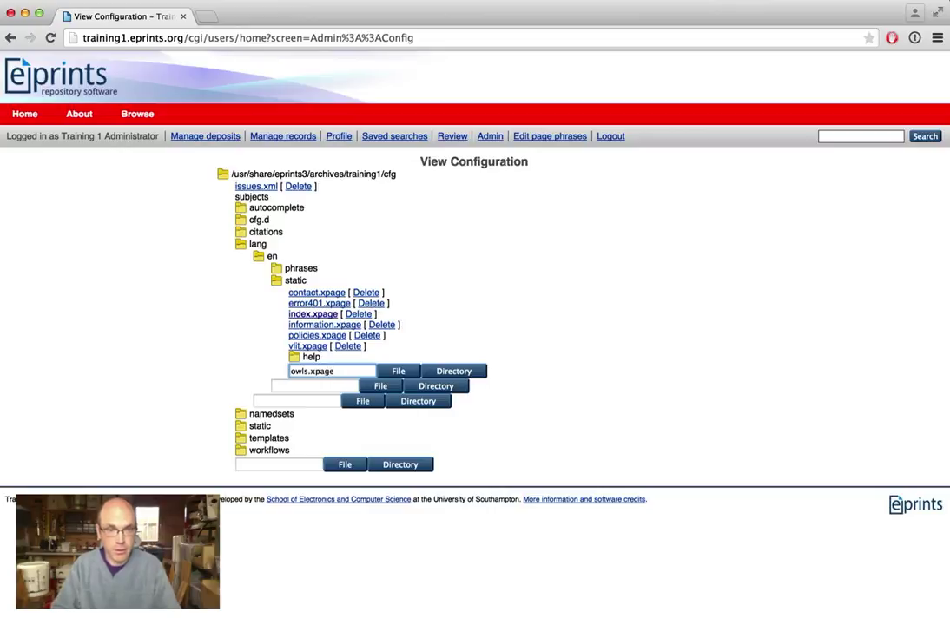
{"action": "left_click", "coordinate": [405, 373]}
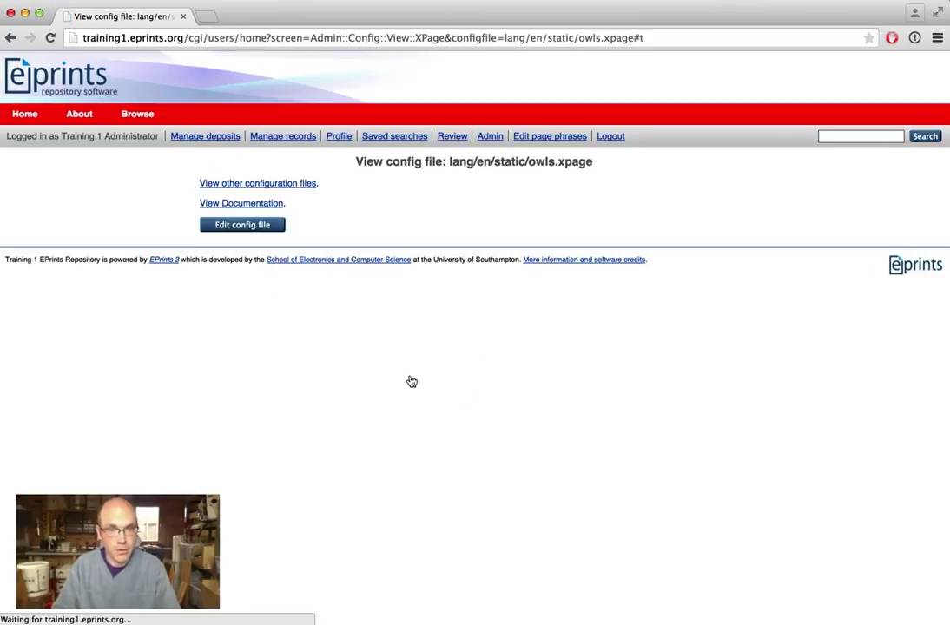
- Return to the configuration files, open contact.xpage from lang/en/static and copy its entire source code
{"action": "left_click", "coordinate": [276, 191]}
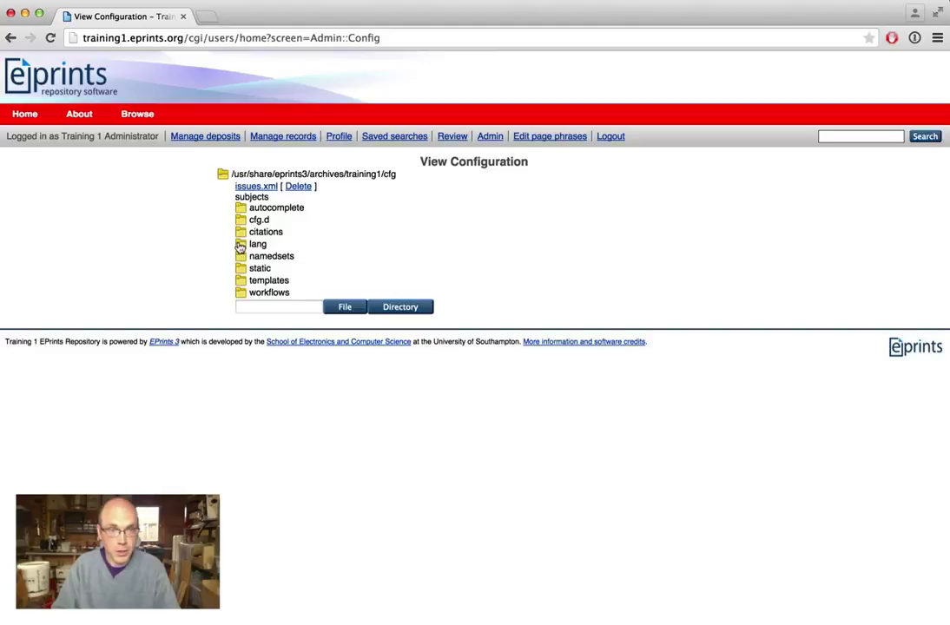
{"action": "left_click", "coordinate": [240, 247]}
{"action": "left_click", "coordinate": [258, 256]}
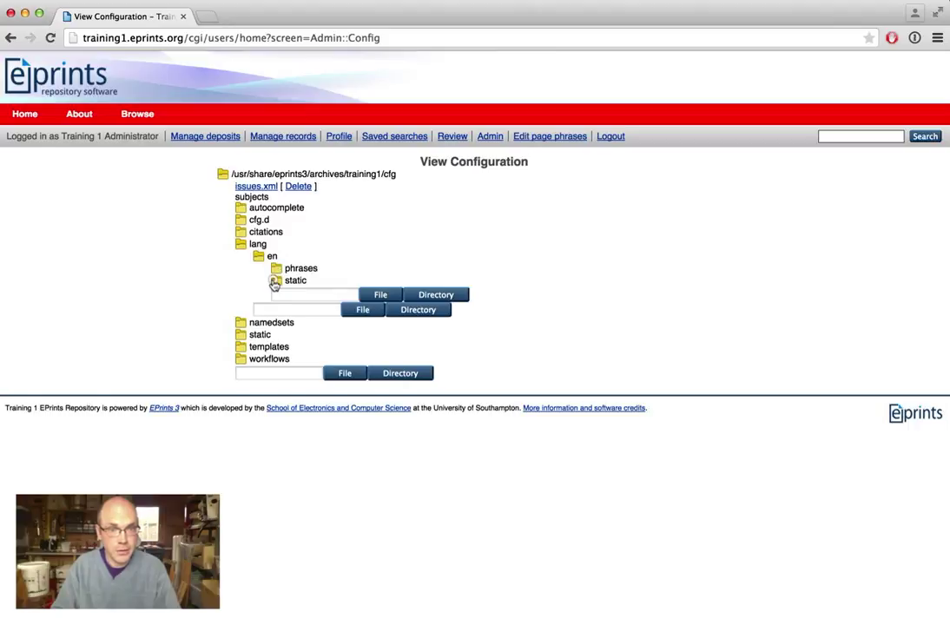
{"action": "left_click", "coordinate": [277, 282]}
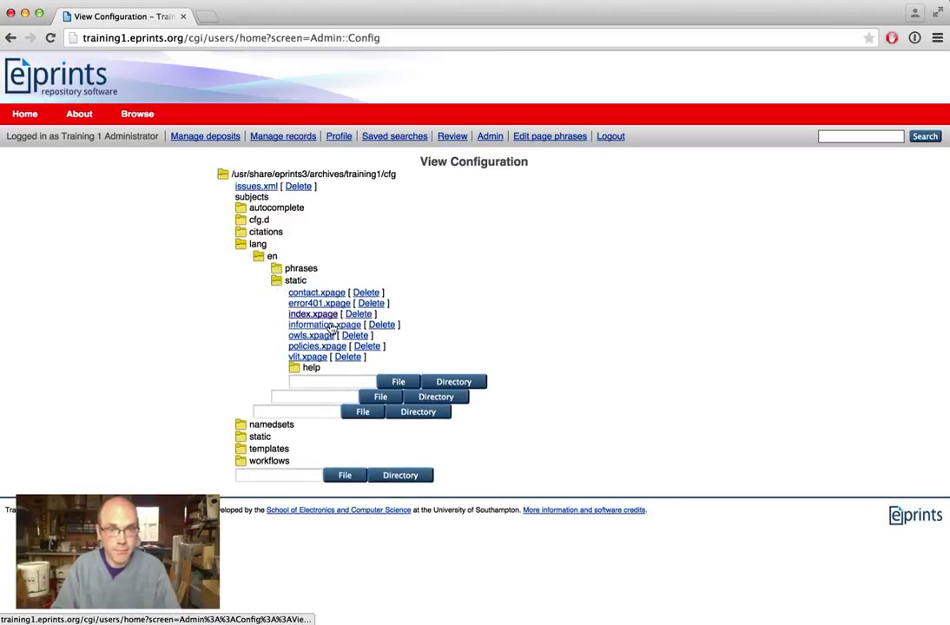
{"action": "left_click", "coordinate": [334, 295]}
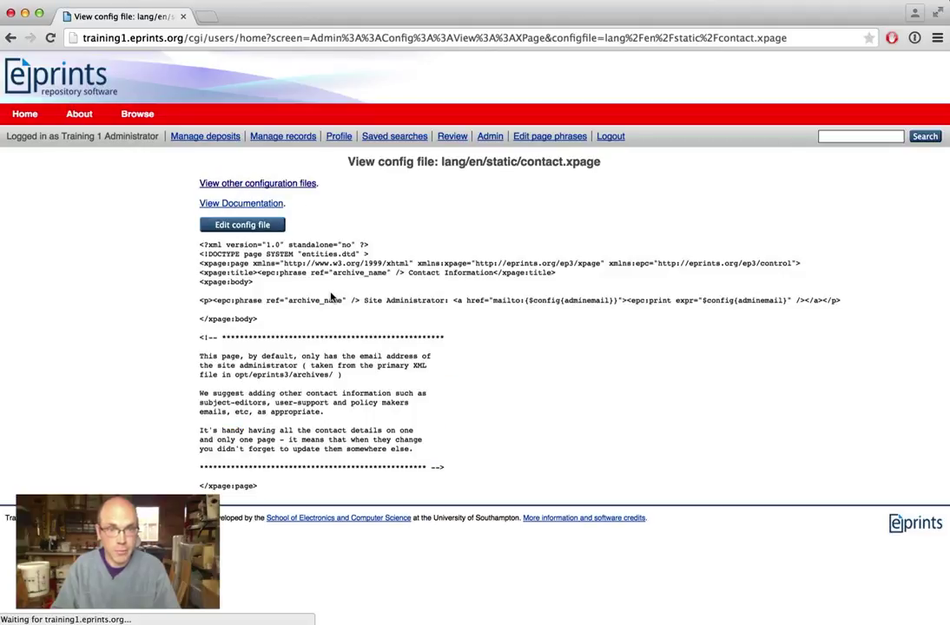
{"action": "left_click_drag", "start_coordinate": [199, 245], "coordinate": [350, 485]}
{"action": "right_click", "coordinate": [323, 274]}
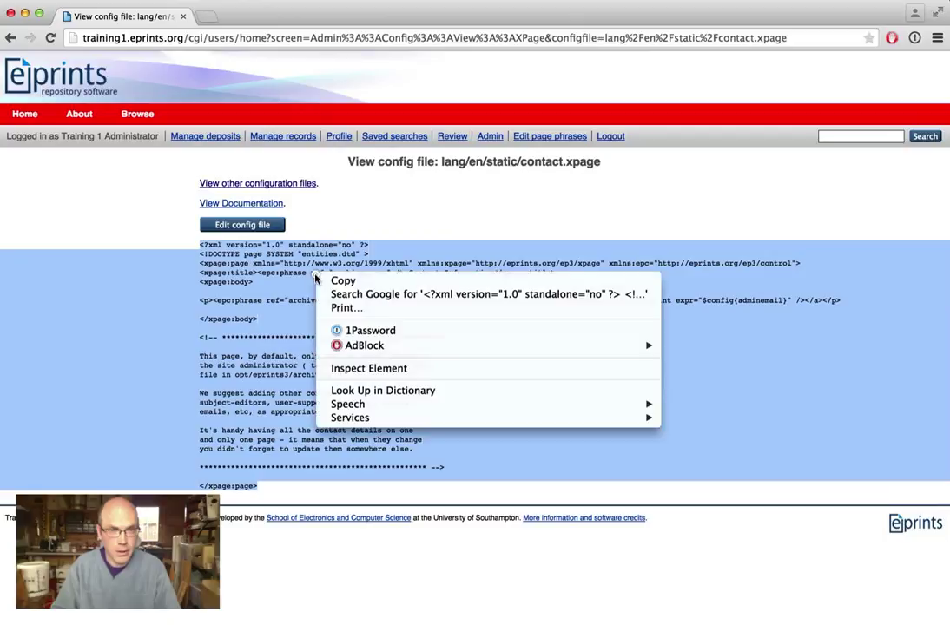
{"action": "left_click", "coordinate": [351, 284]}
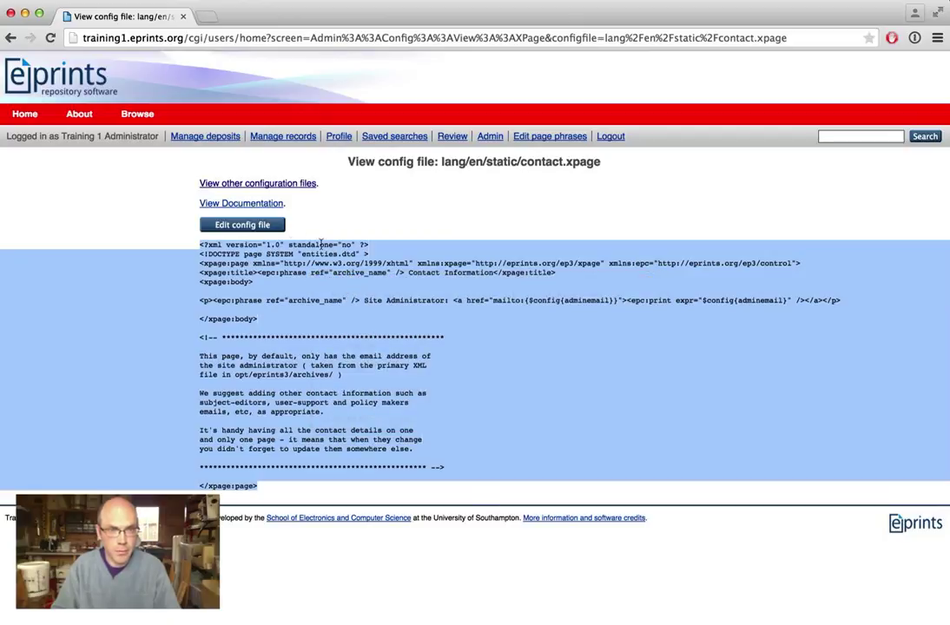
- Go back to the configuration files and open owls.xpage from lang/en/static for editing
{"action": "left_click", "coordinate": [10, 37]}
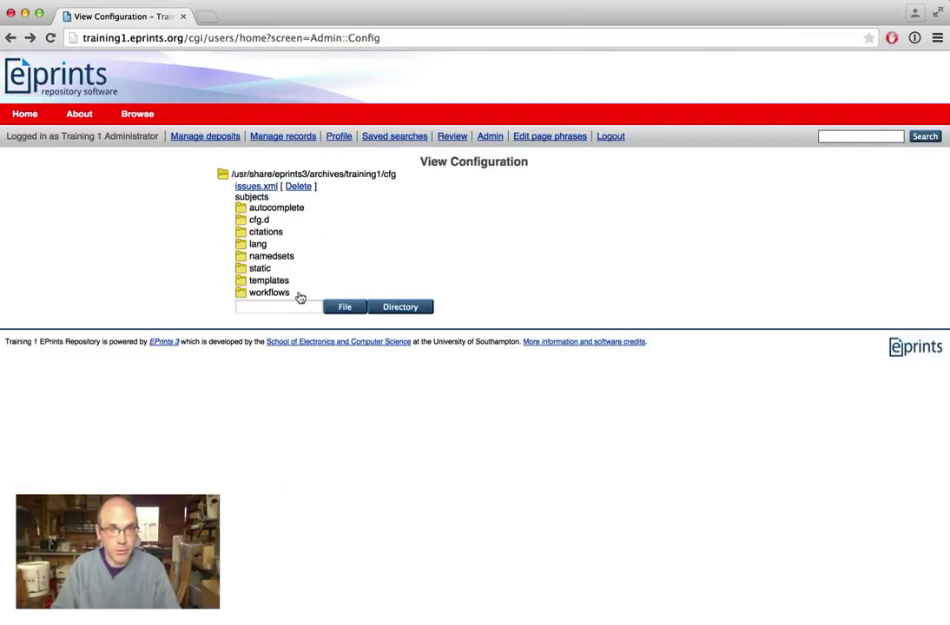
{"action": "left_click", "coordinate": [240, 247]}
{"action": "left_click", "coordinate": [259, 257]}
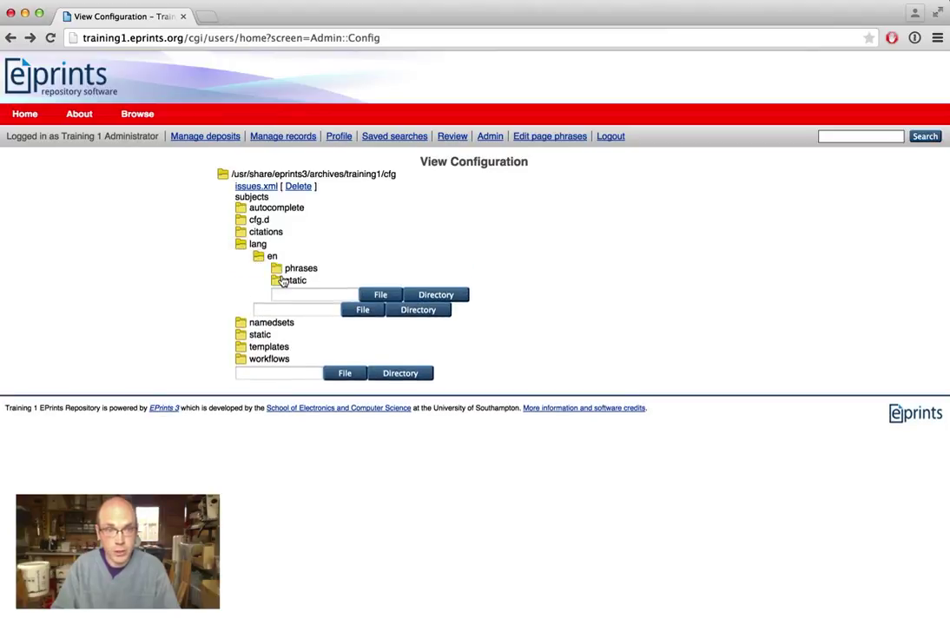
{"action": "left_click", "coordinate": [275, 283]}
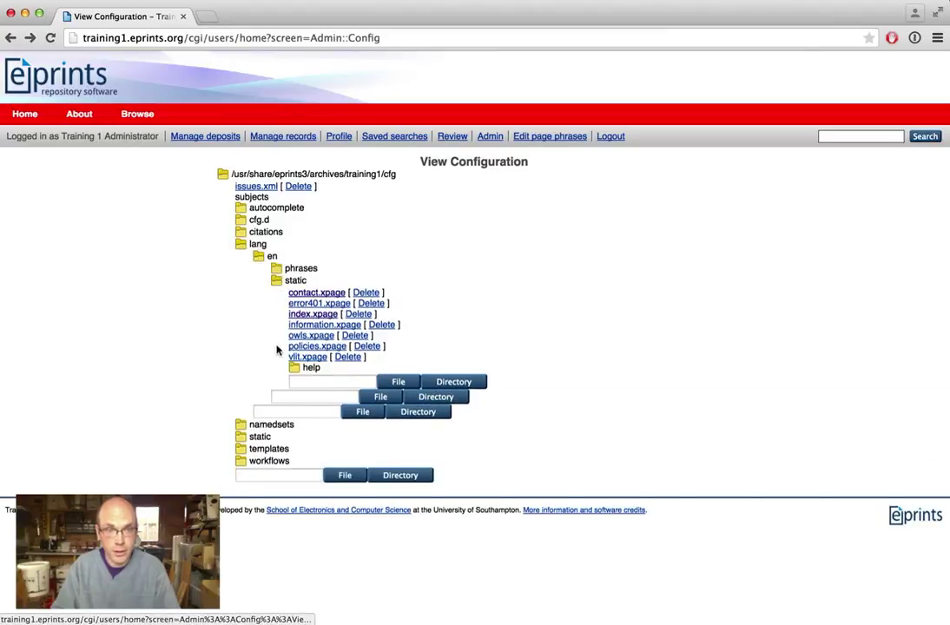
{"action": "left_click", "coordinate": [323, 336]}
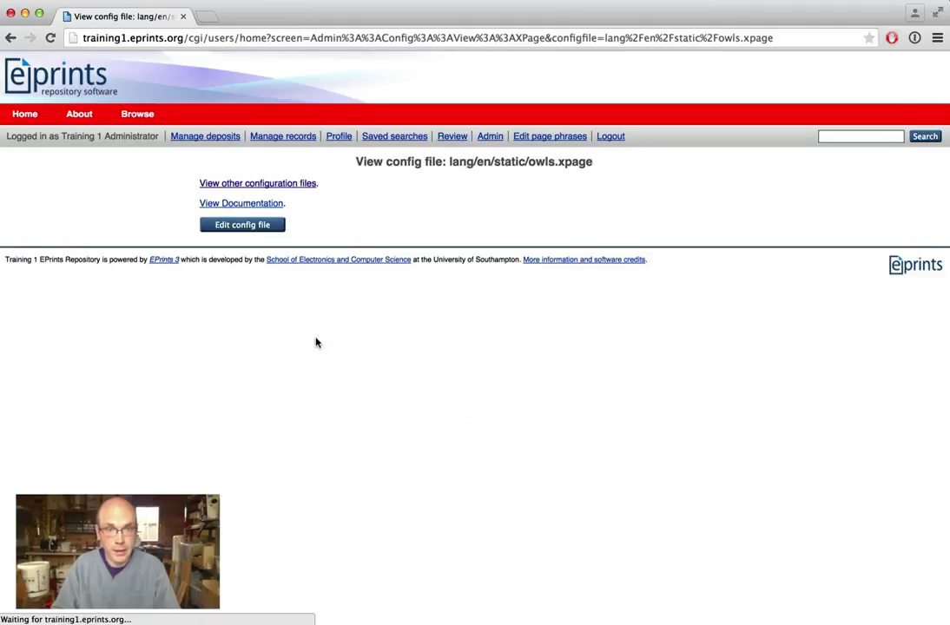
{"action": "left_click", "coordinate": [256, 228]}
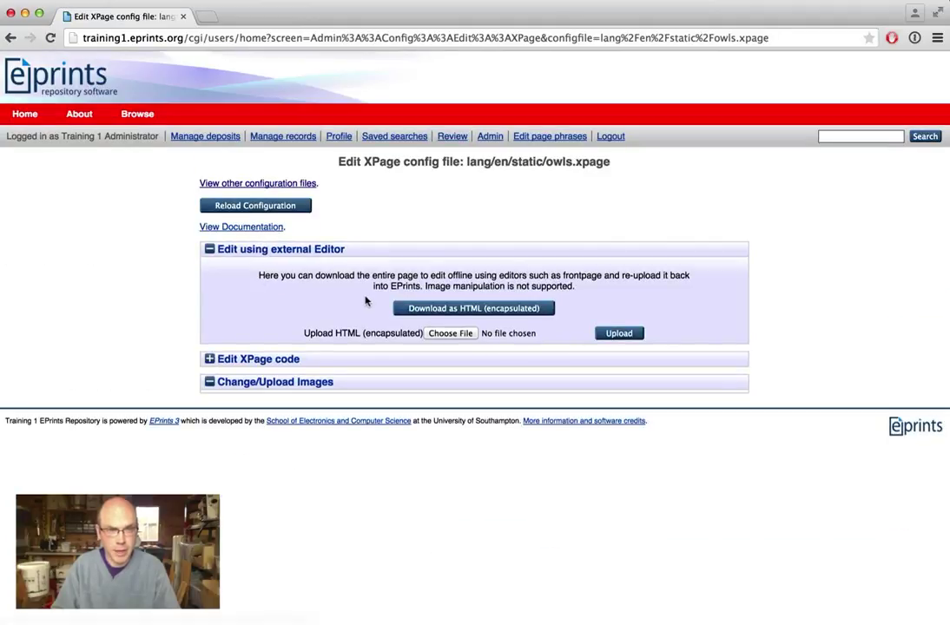
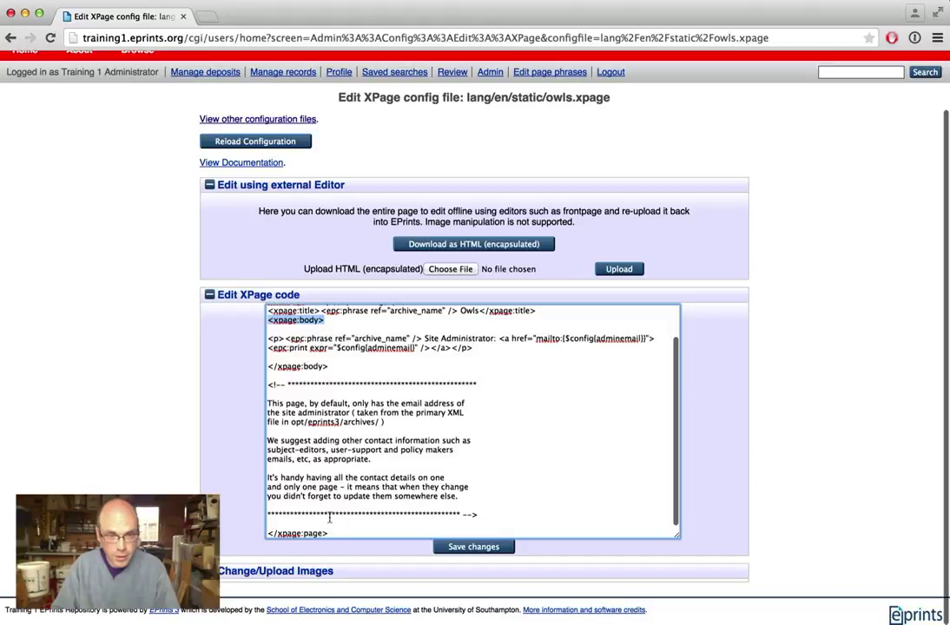
- Delete the site administrator paragraph and the whole comment block below the body from the owls.xpage code
{"action": "mouse_move", "coordinate": [335, 367]}
{"action": "left_mouse_down"}
{"action": "mouse_move", "coordinate": [257, 368]}
{"action": "mouse_move", "coordinate": [268, 339]}
{"action": "mouse_move", "coordinate": [320, 355]}
{"action": "left_mouse_up"}
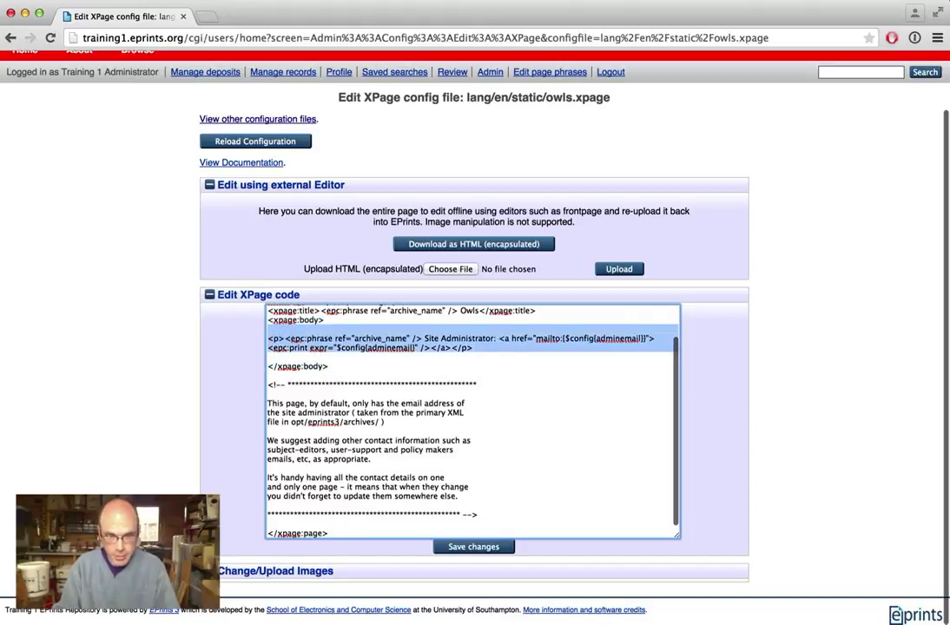
{"action": "key", "text": "Delete"}
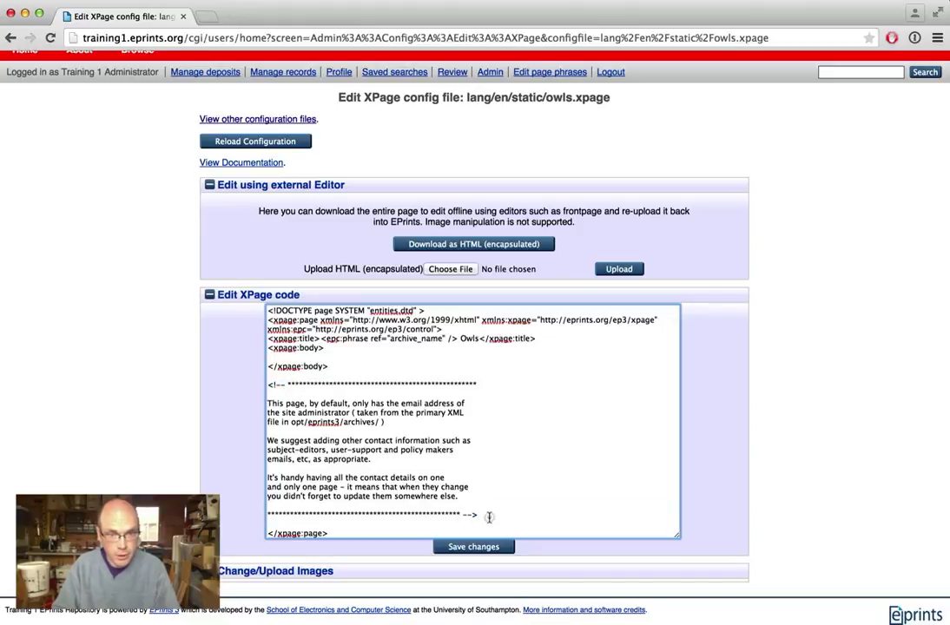
{"action": "left_click_drag", "start_coordinate": [488, 517], "coordinate": [287, 378]}
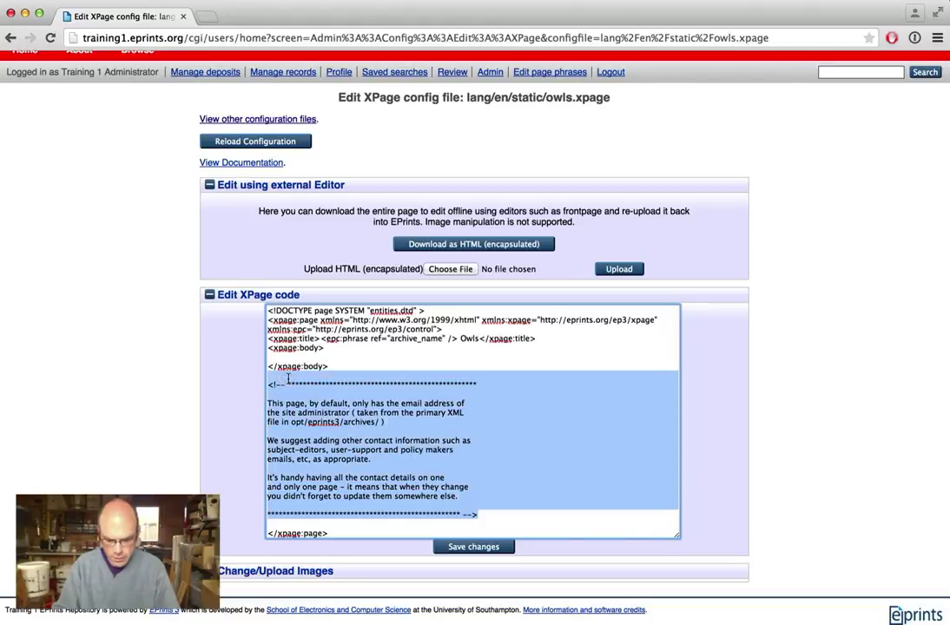
{"action": "key", "text": "BackSpace"}
{"action": "key", "text": "BackSpace"}
{"action": "key", "text": "BackSpace"}
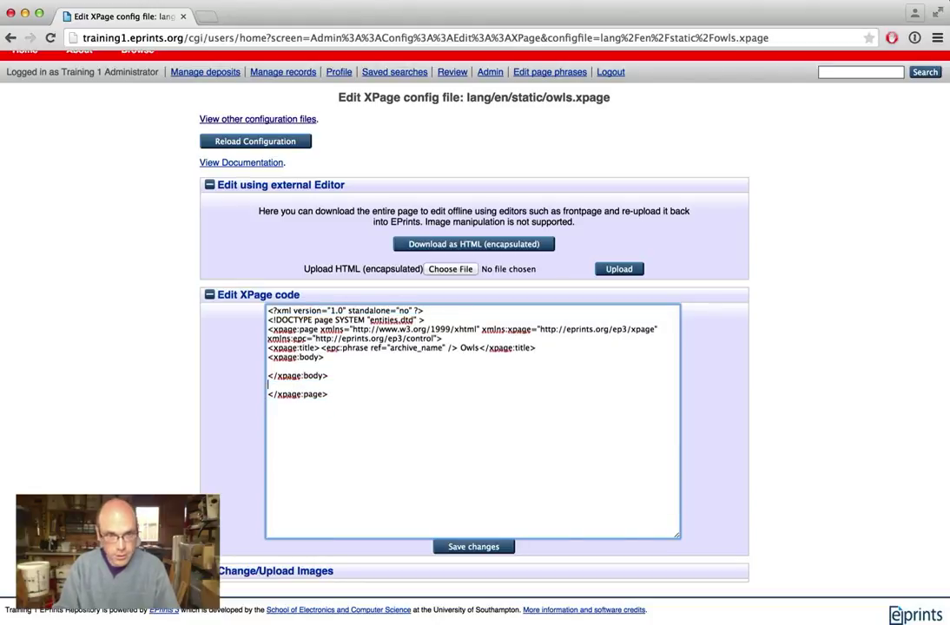
- Add the text "Owls Owls Owls." on its own line inside the xpage:body element, with blank lines around it
{"action": "key", "text": "Up"}
{"action": "key", "text": "Return"}
{"action": "key", "text": "Return"}
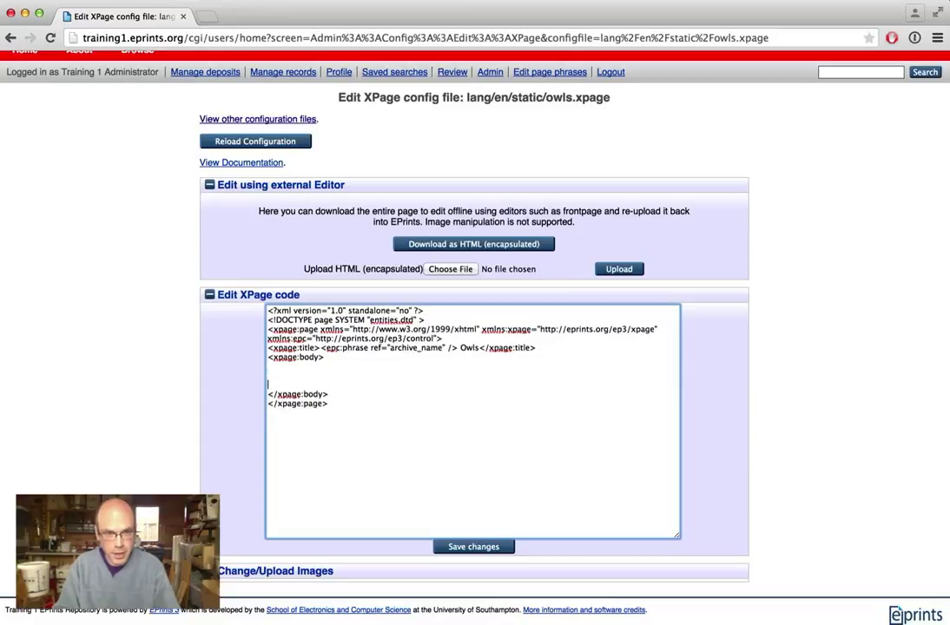
{"action": "type", "text": "Owls Ow"}
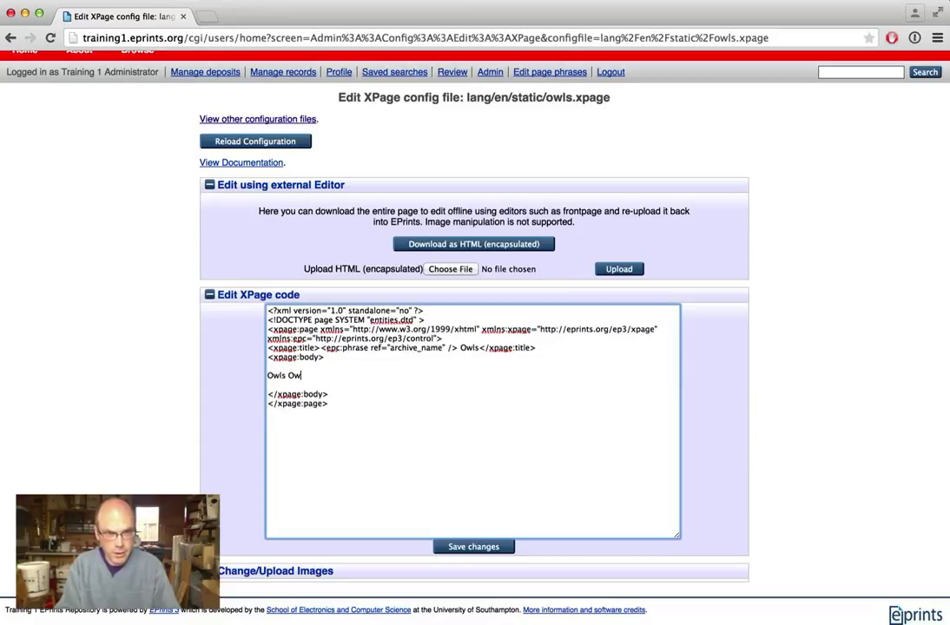
{"action": "type", "text": "ls Owls."}
{"action": "key", "text": "Return"}
{"action": "key", "text": "Return"}
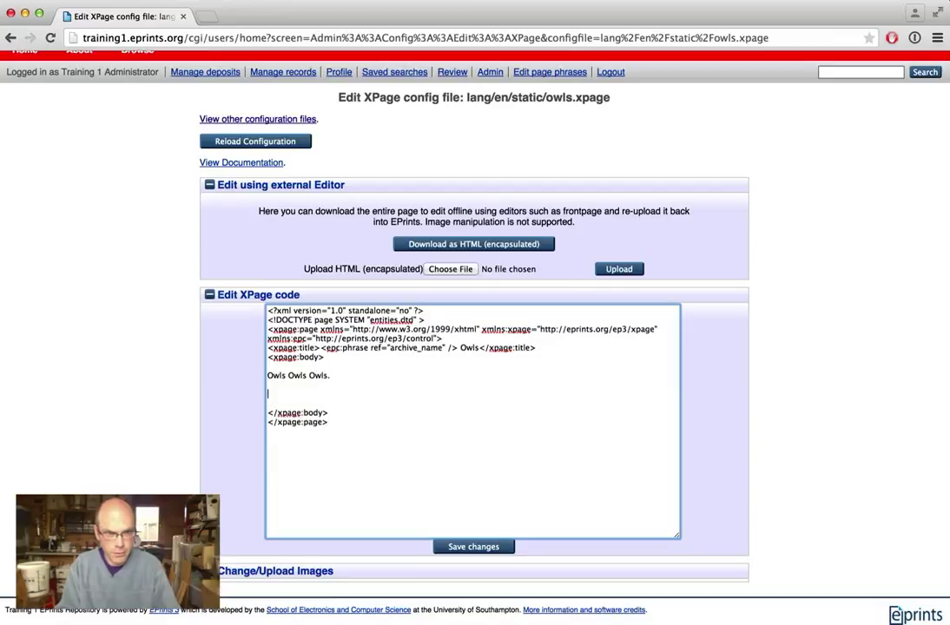
- Add the line "<strong>Owls</strong> with owls.</p>" below the first line of body text
{"action": "type", "text": "<strong>Owls"}
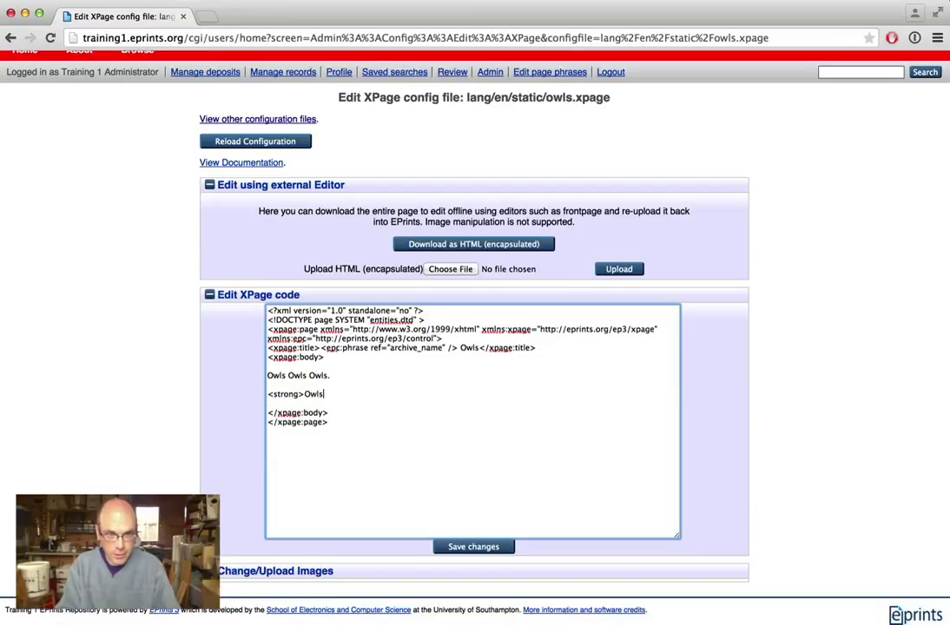
{"action": "type", "text": "</stron"}
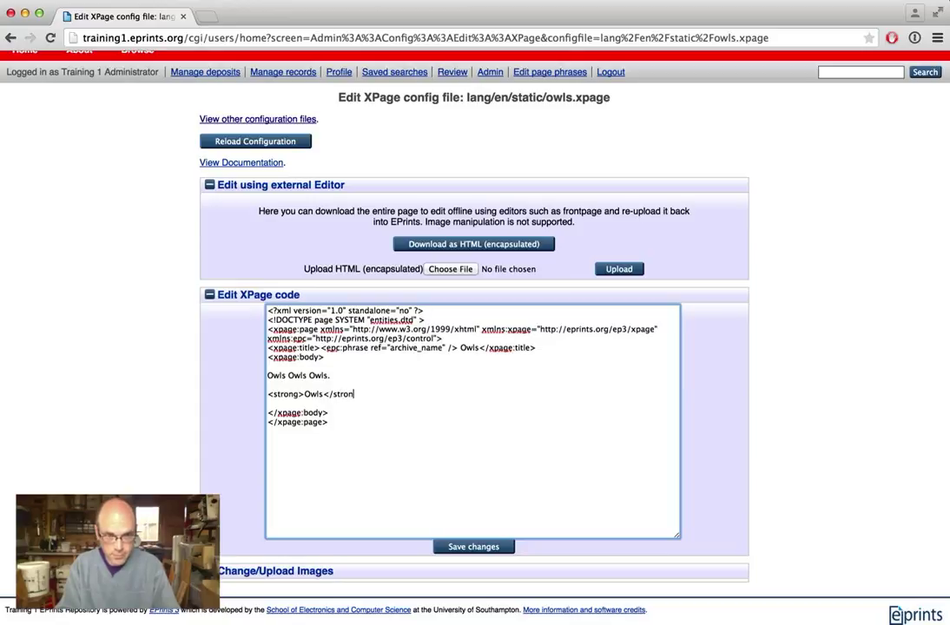
{"action": "type", "text": "g> wit"}
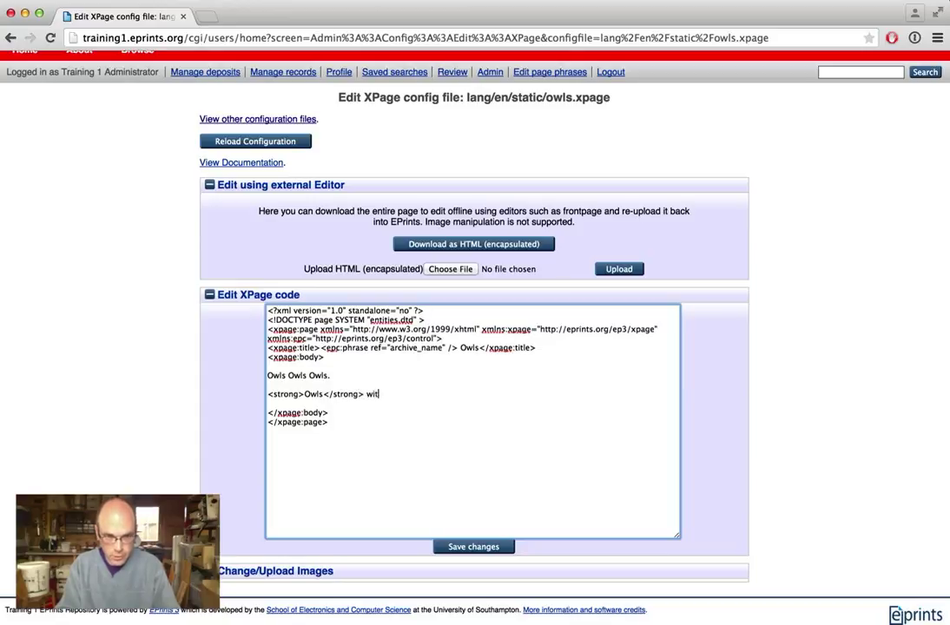
{"action": "type", "text": "h Owl"}
{"action": "key", "text": "BackSpace"}
{"action": "key", "text": "BackSpace"}
{"action": "key", "text": "BackSpace"}
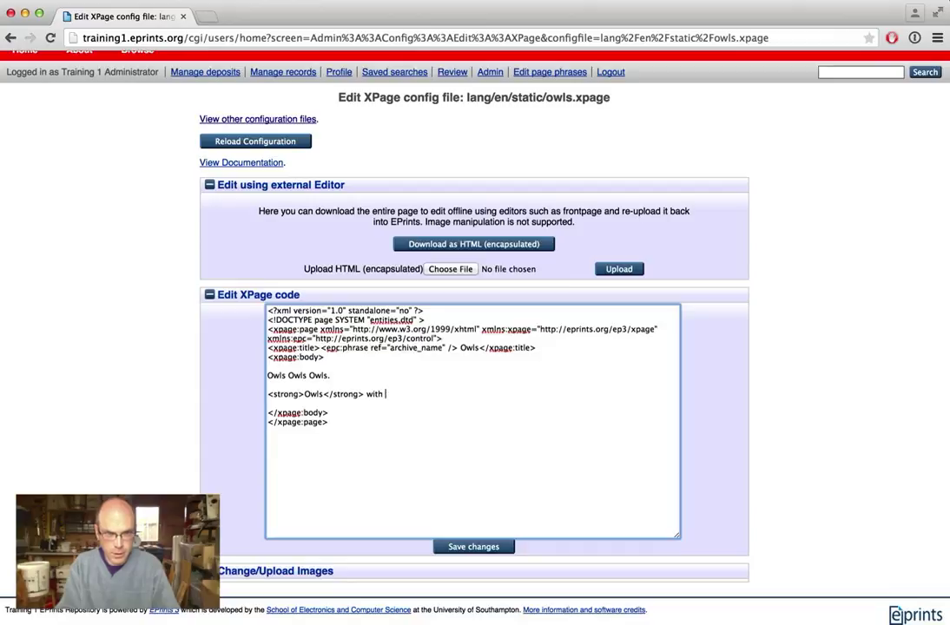
{"action": "type", "text": "owls.<"}
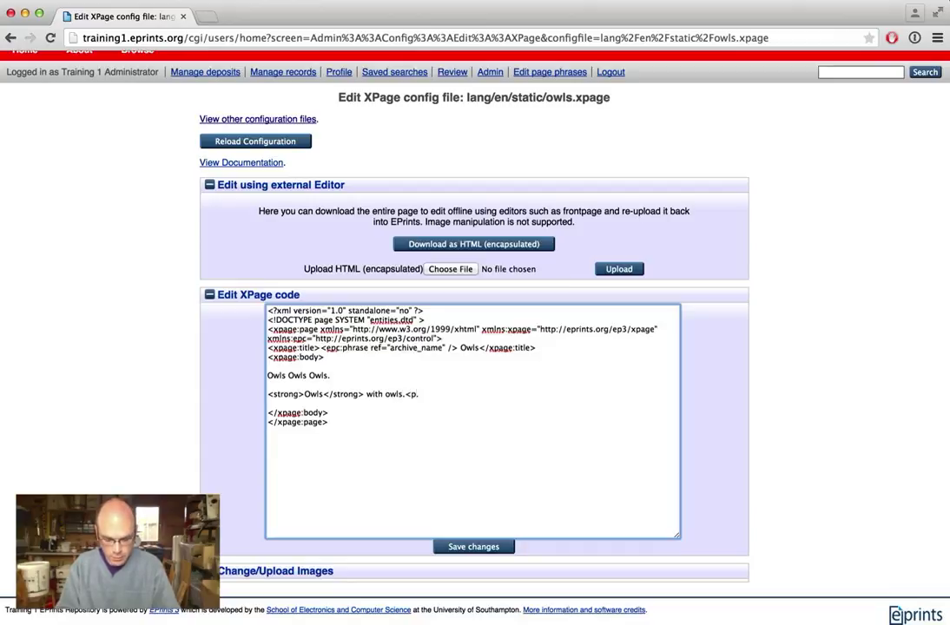
{"action": "type", "text": "/p>"}
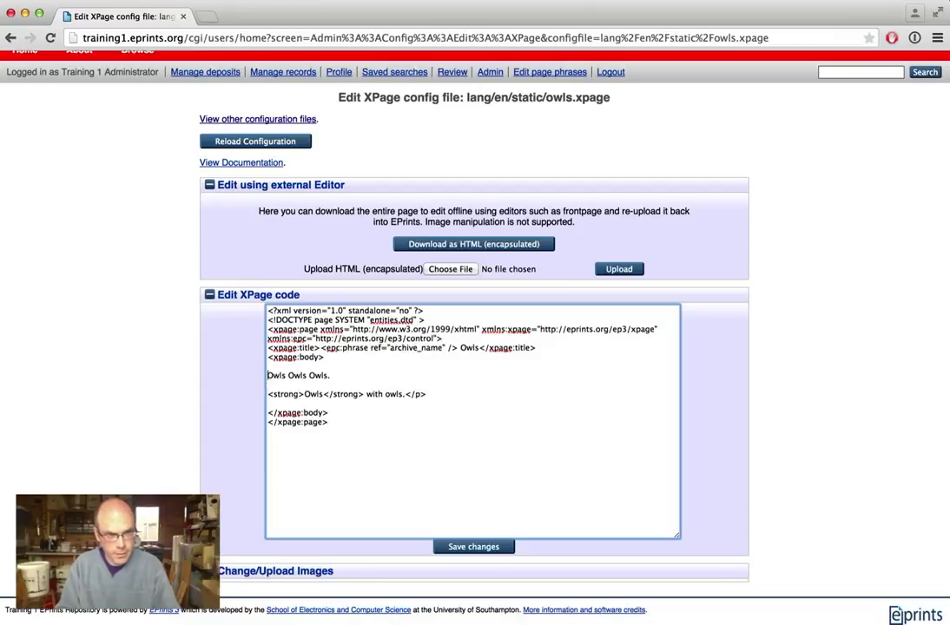
- Insert an opening <p> tag on its own line above "Owls Owls Owls."
{"action": "key", "text": "Return"}
{"action": "key", "text": "Up"}
{"action": "type", "text": "<p"}
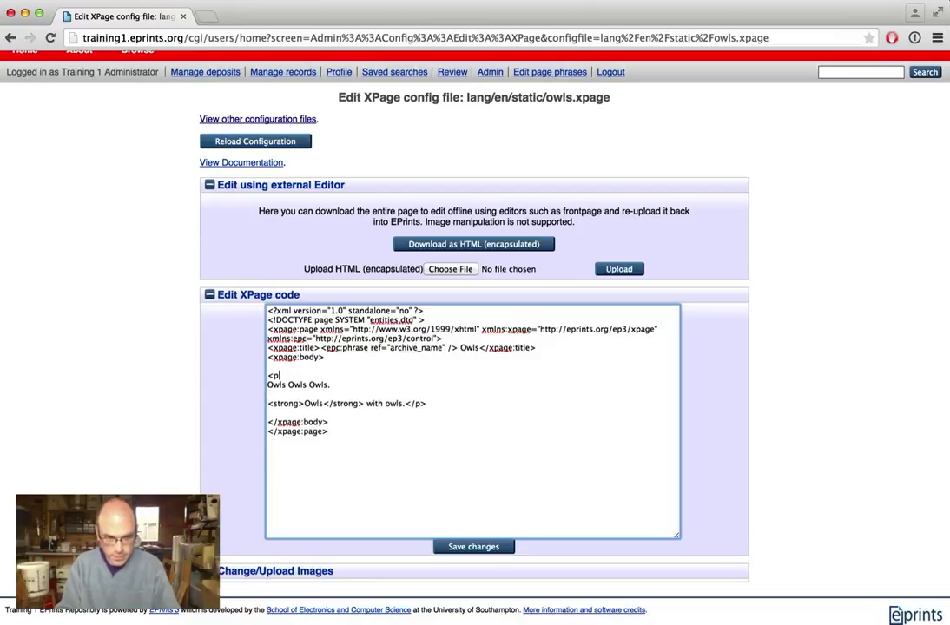
{"action": "type", "text": ">"}
- Add an unordered list with two "Owl" items below the paragraph and save the changes to owls.xpage
{"action": "key", "text": "Return"}
{"action": "key", "text": "Return"}
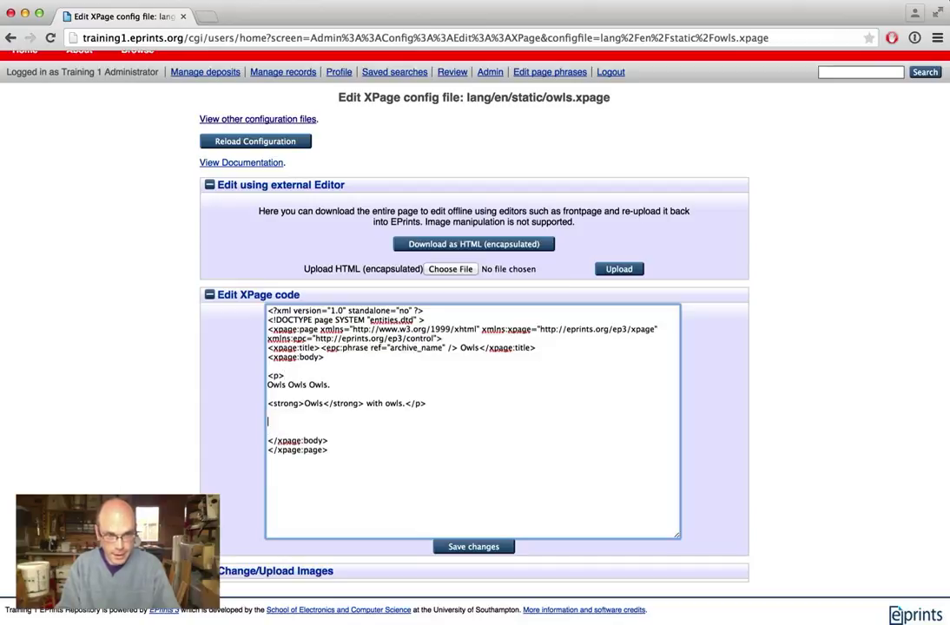
{"action": "key", "text": "Return"}
{"action": "type", "text": "<ul"}
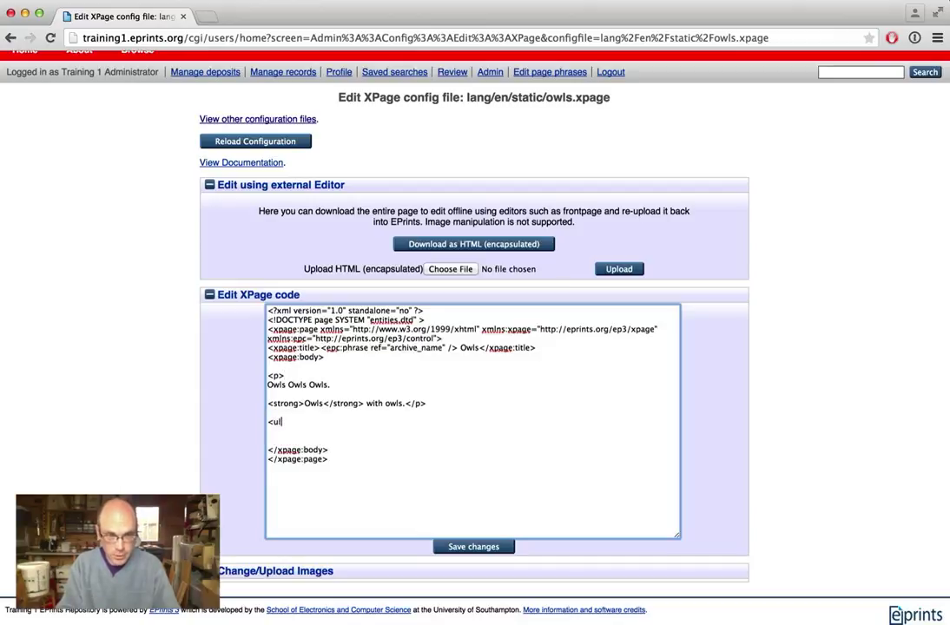
{"action": "type", "text": ">"}
{"action": "key", "text": "Return"}
{"action": "type", "text": "<li>Owl</"}
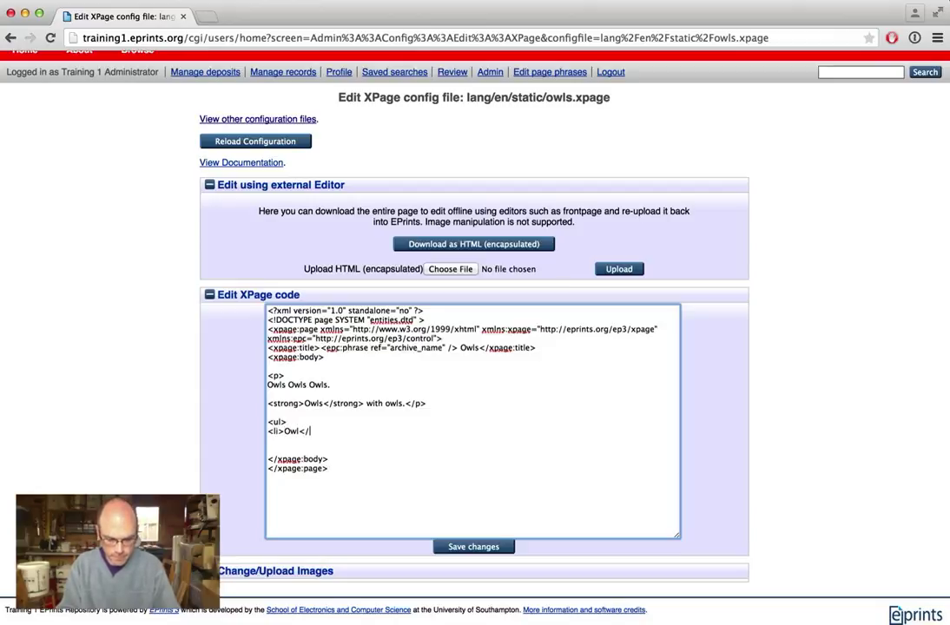
{"action": "type", "text": "li>"}
{"action": "key", "text": "Return"}
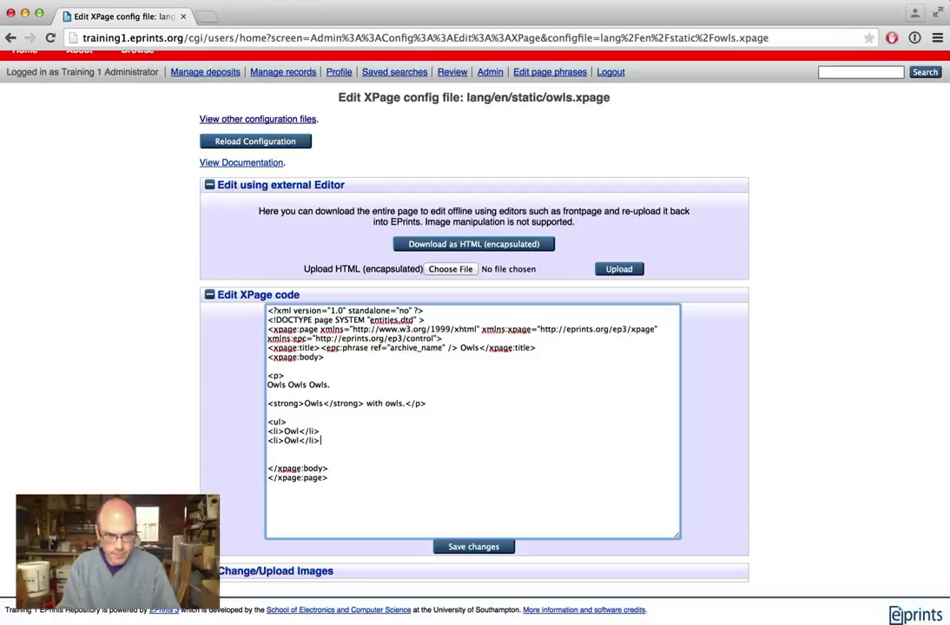
{"action": "key", "text": "Return"}
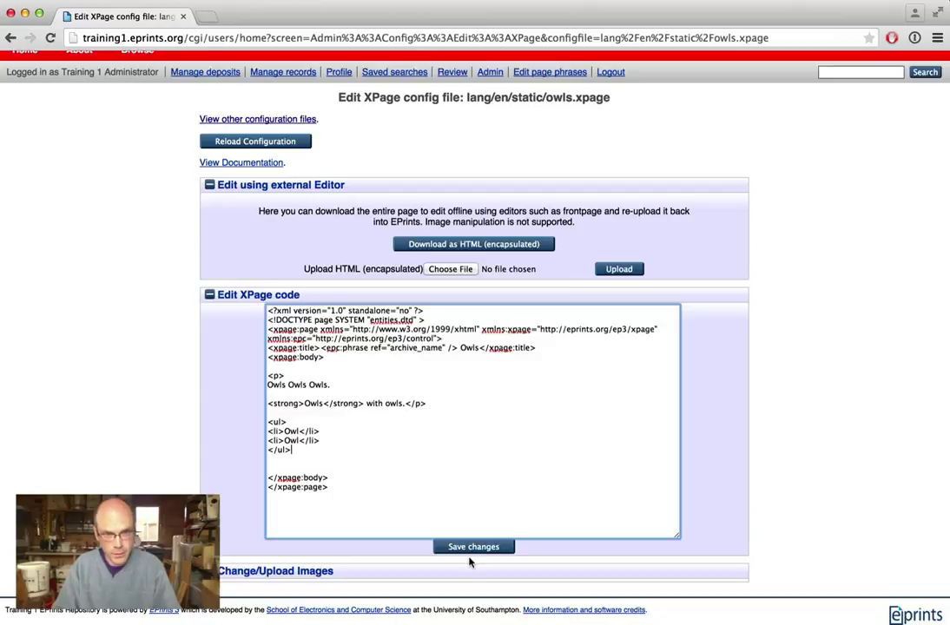
{"action": "left_click", "coordinate": [476, 547]}
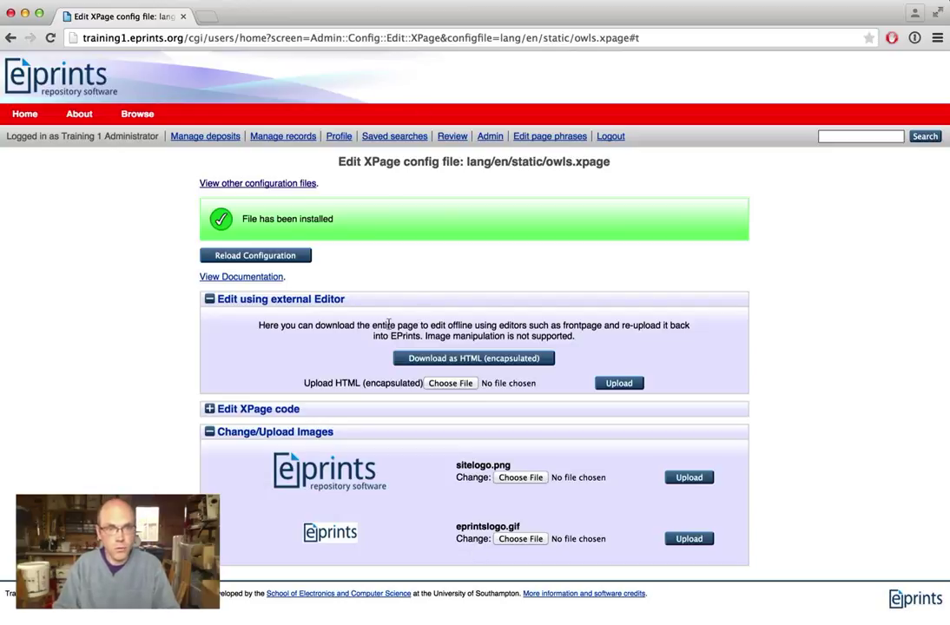
- Open training1.eprints.org/owls.html and check the new page's text and list
{"action": "left_click", "coordinate": [212, 39]}
{"action": "left_click", "coordinate": [190, 38]}
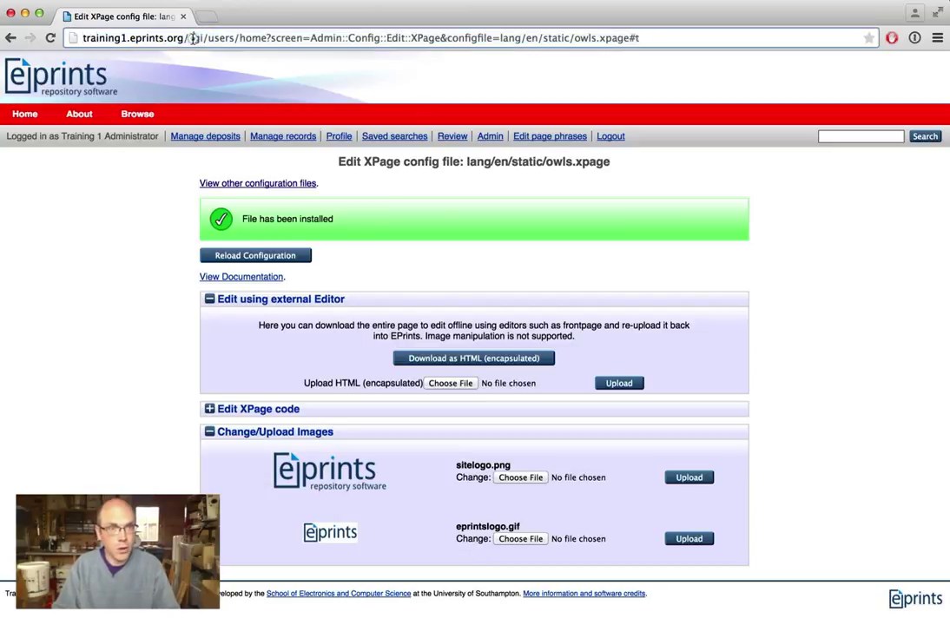
{"action": "left_click_drag", "start_coordinate": [190, 38], "coordinate": [806, 32]}
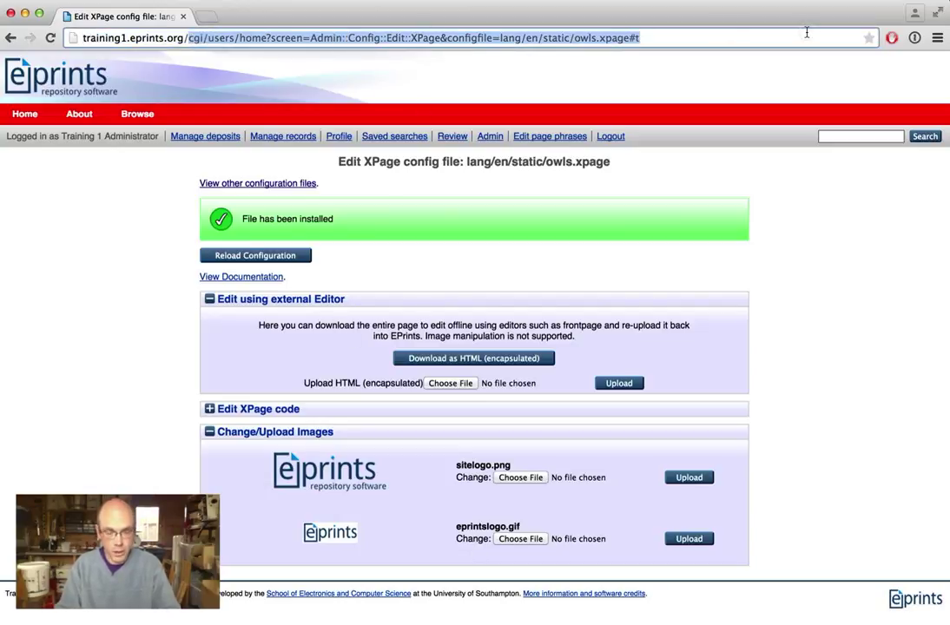
{"action": "type", "text": "owls.html"}
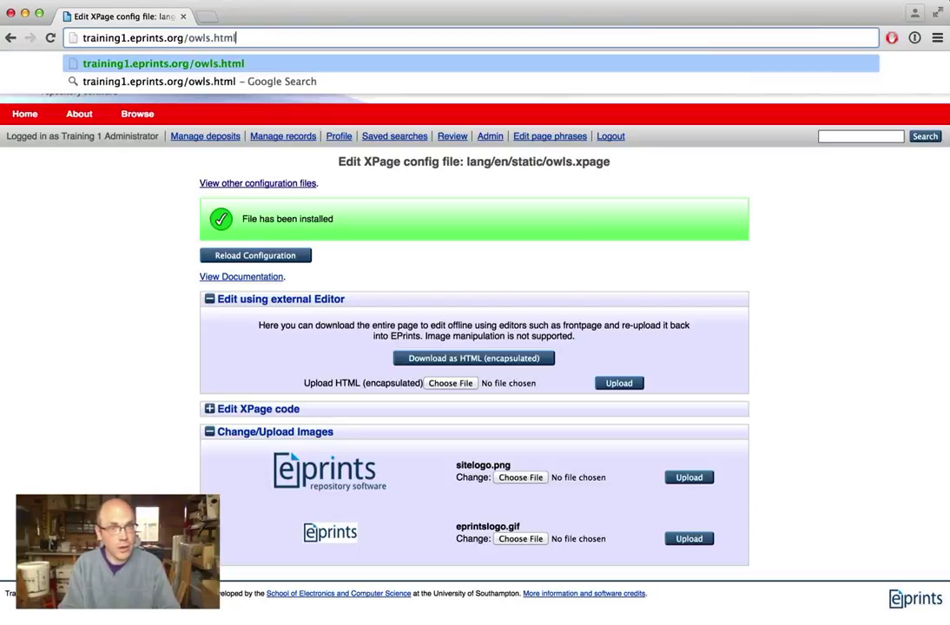
{"action": "key", "text": "Return"}
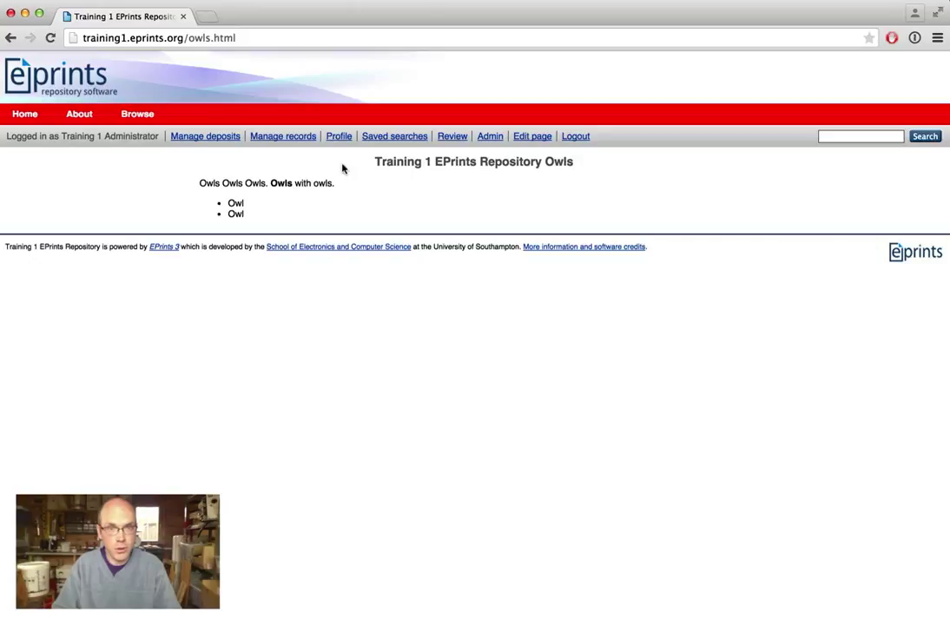
{"action": "left_click_drag", "start_coordinate": [204, 178], "coordinate": [271, 212]}
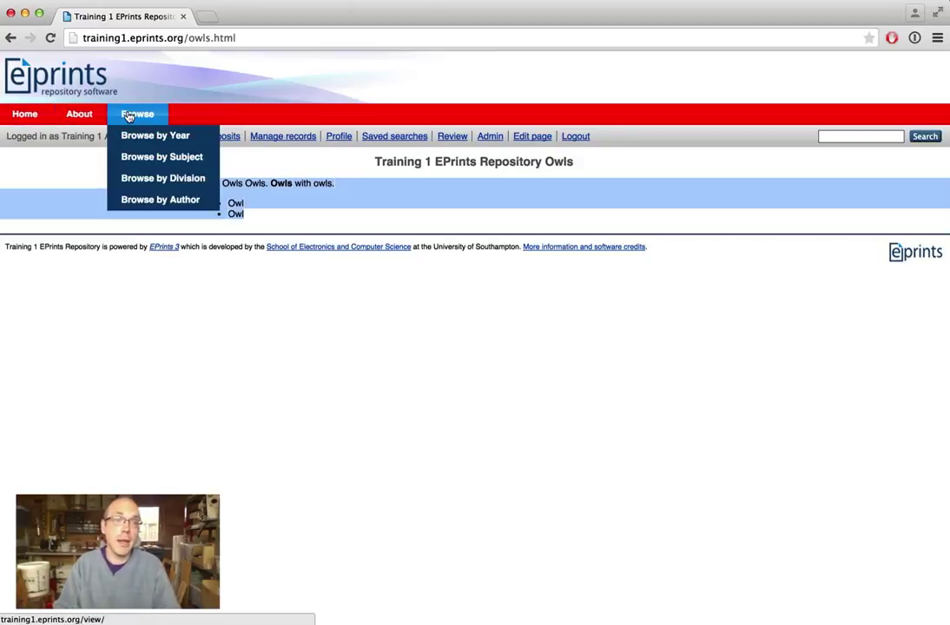
{"action": "left_click", "coordinate": [547, 290]}
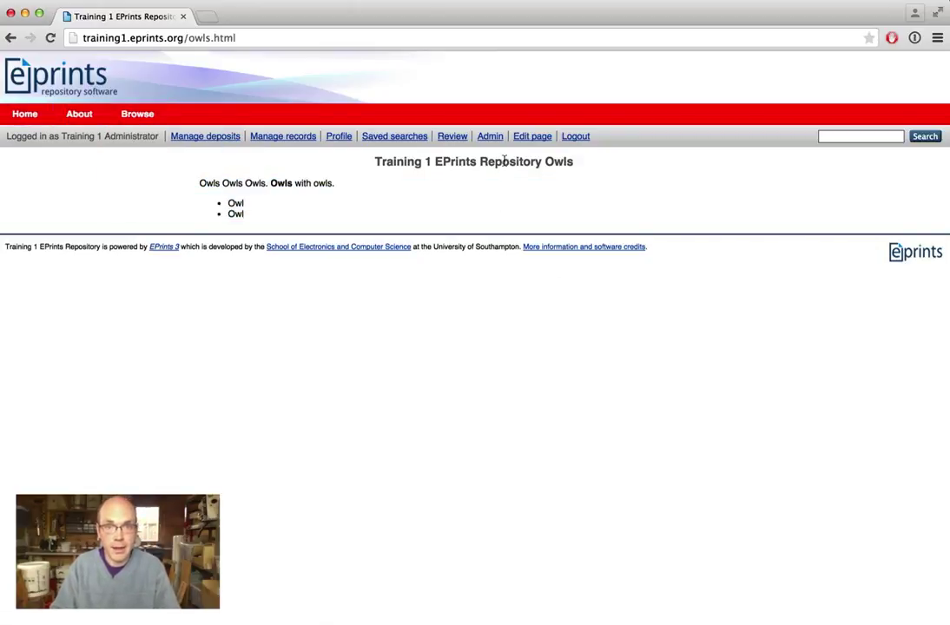
- Go to the configuration files in the admin configuration tools, expand templates and lang/en, and open default.xml from the templates folder
{"action": "left_click", "coordinate": [478, 136]}
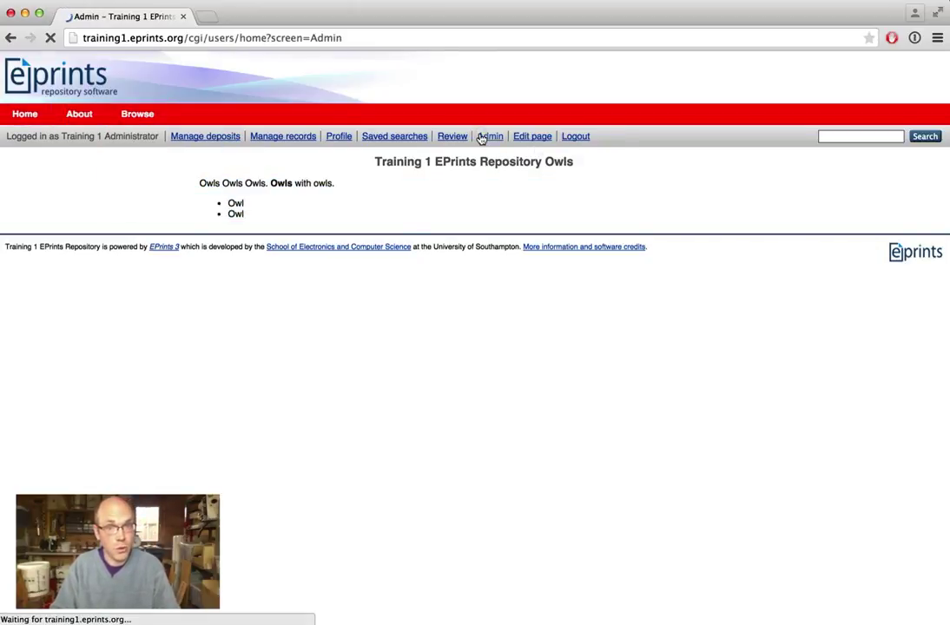
{"action": "left_click", "coordinate": [464, 183]}
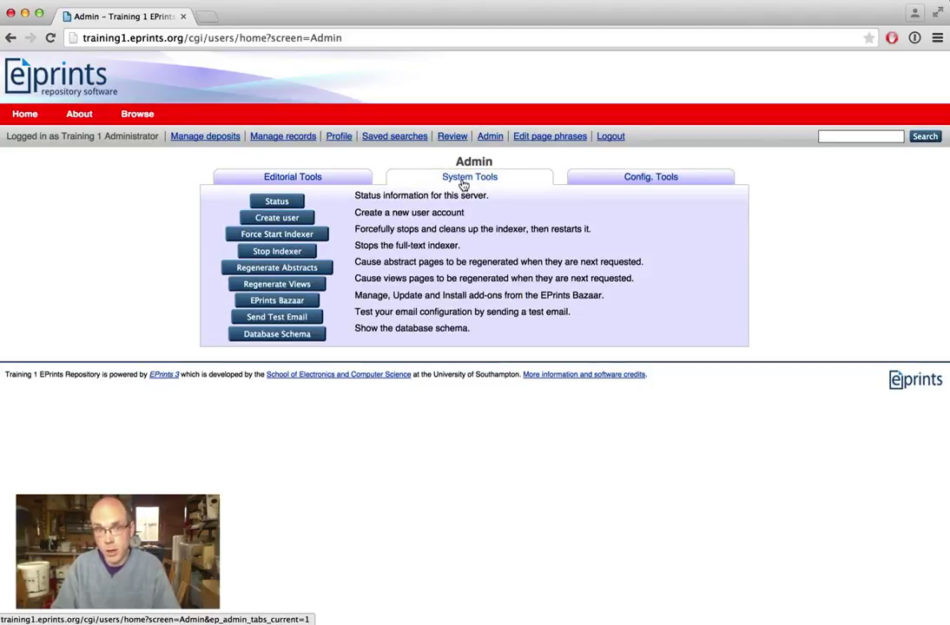
{"action": "left_click", "coordinate": [661, 181]}
{"action": "left_click", "coordinate": [271, 251]}
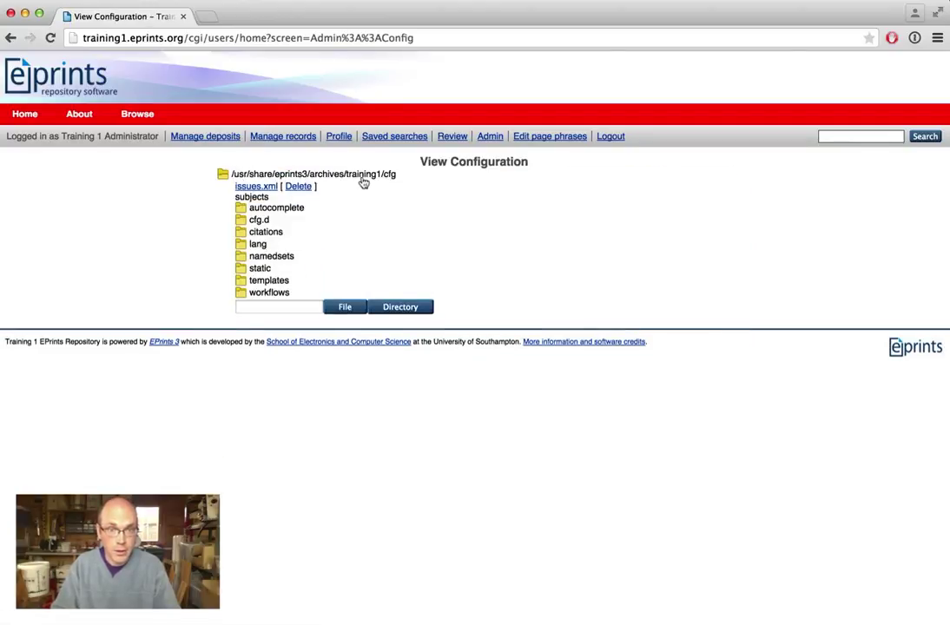
{"action": "left_click", "coordinate": [262, 281]}
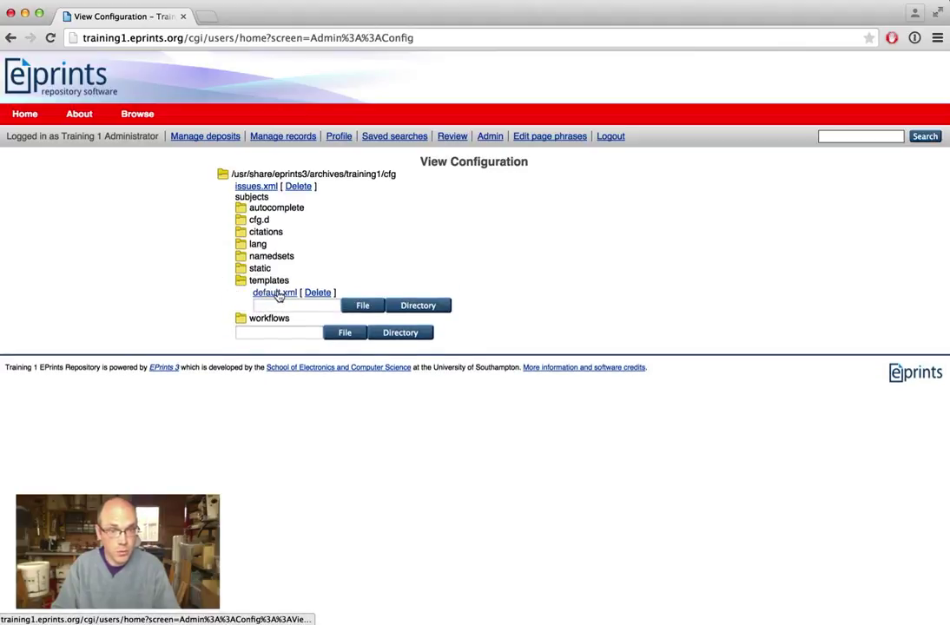
{"action": "left_click", "coordinate": [257, 245]}
{"action": "left_click", "coordinate": [265, 260]}
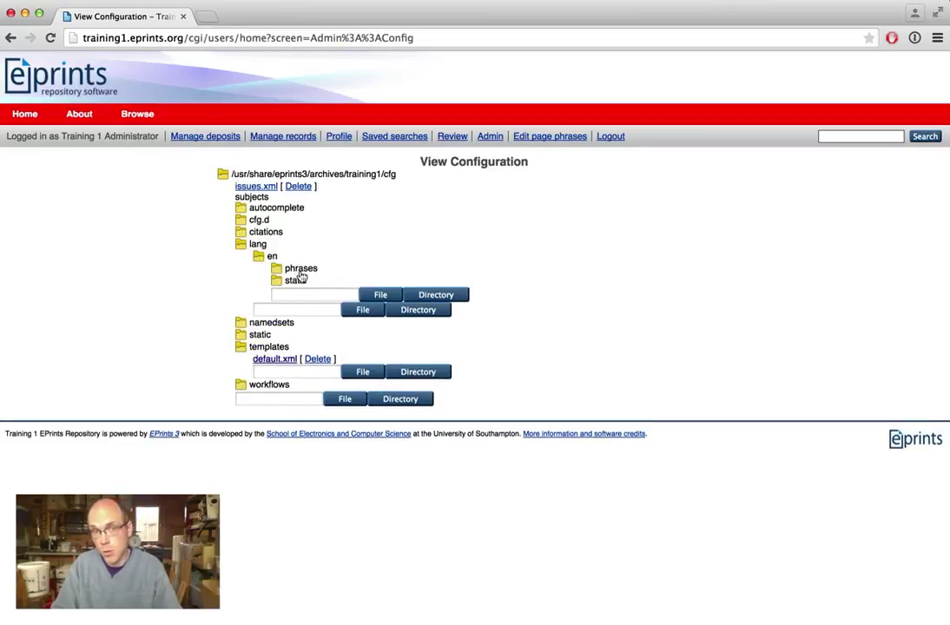
{"action": "left_click", "coordinate": [278, 361]}
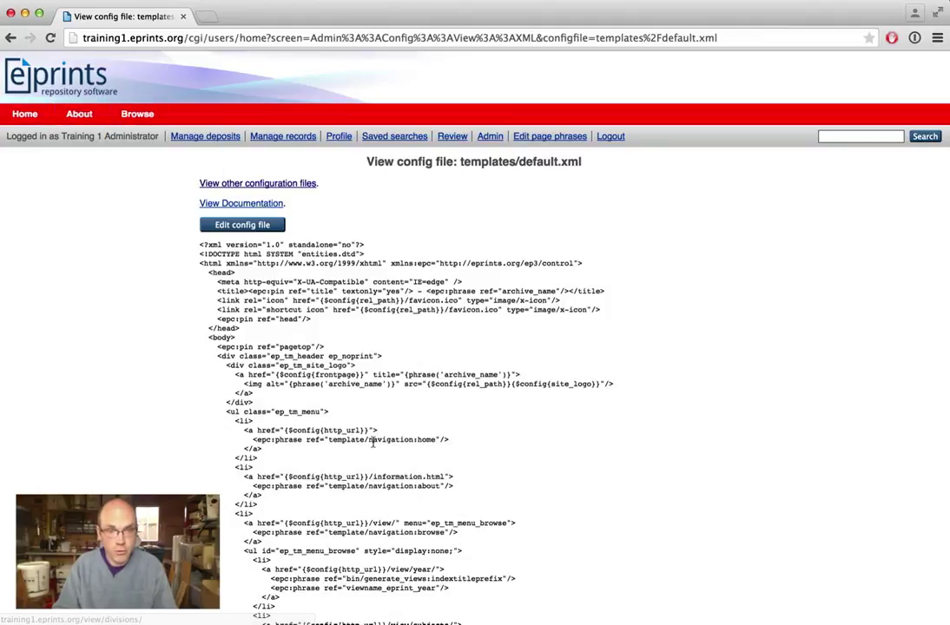
- Examine the Home and About navigation phrases in templates/default.xml and open the file for editing
{"action": "scroll", "coordinate": [375, 364], "scroll_direction": "down", "scroll_amount": 3}
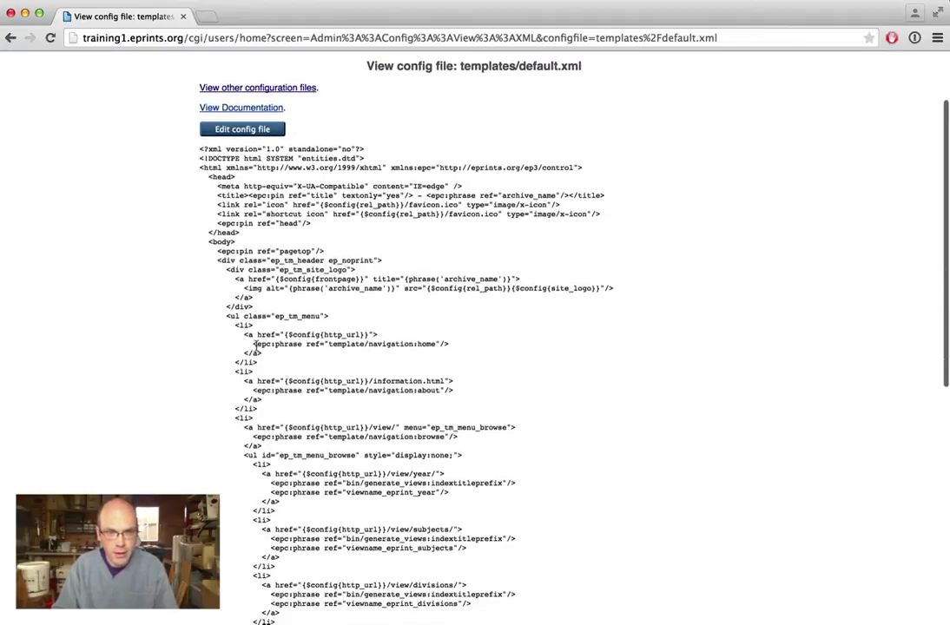
{"action": "left_click_drag", "start_coordinate": [253, 344], "coordinate": [449, 344]}
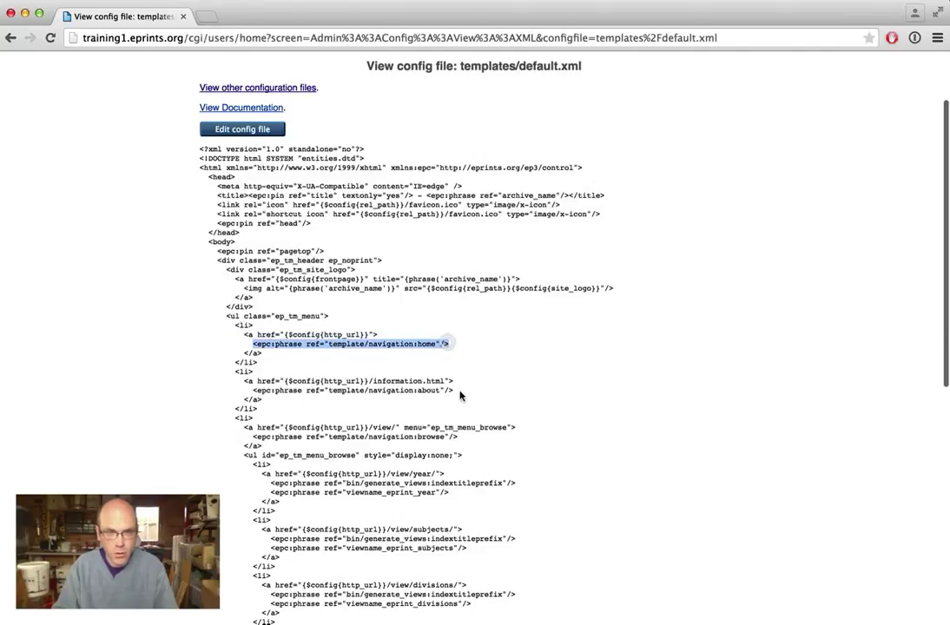
{"action": "left_click_drag", "start_coordinate": [459, 392], "coordinate": [253, 391]}
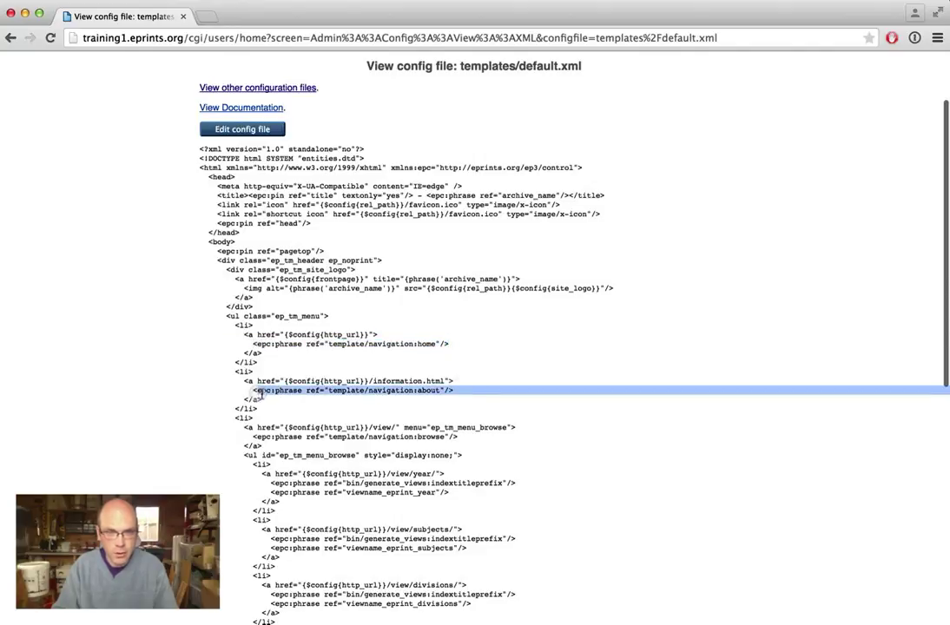
{"action": "left_click", "coordinate": [284, 205]}
{"action": "left_click", "coordinate": [259, 130]}
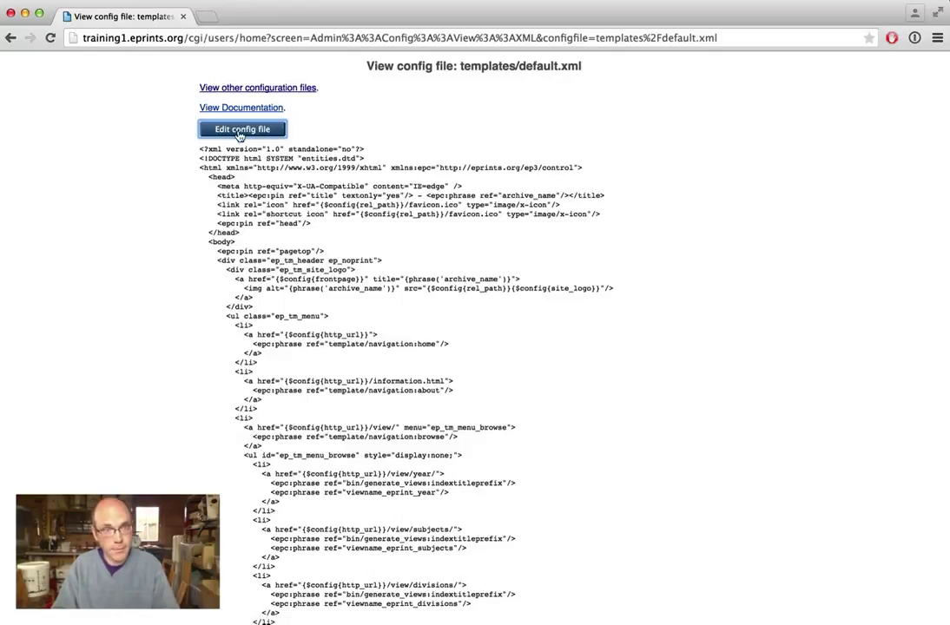
{"action": "left_click", "coordinate": [255, 136]}
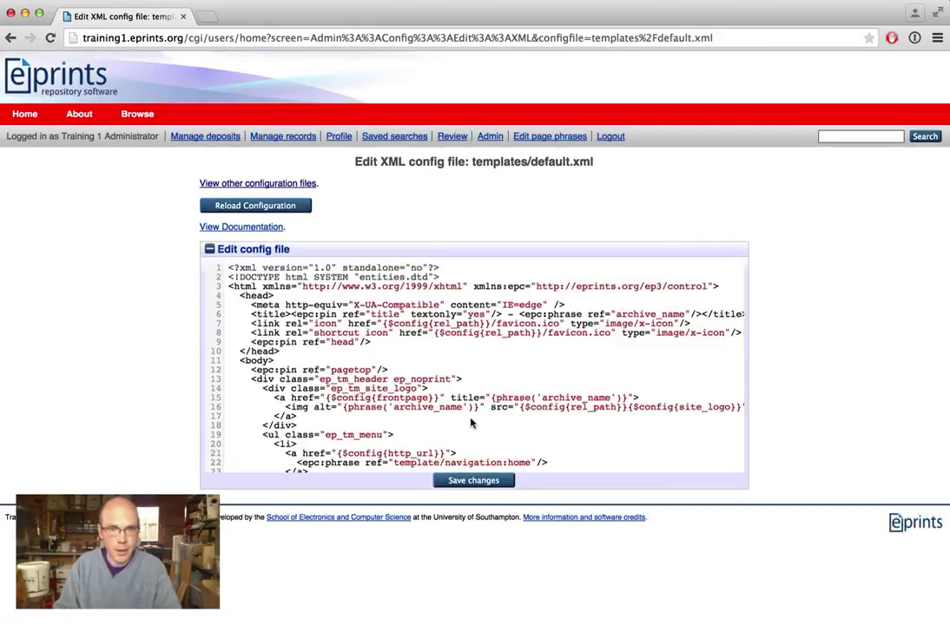
- Duplicate the About menu's <li> block, which links to information.html, directly below the original
{"action": "scroll", "coordinate": [473, 421], "scroll_direction": "down", "scroll_amount": 5}
{"action": "scroll", "coordinate": [471, 420], "scroll_direction": "down", "scroll_amount": 1}
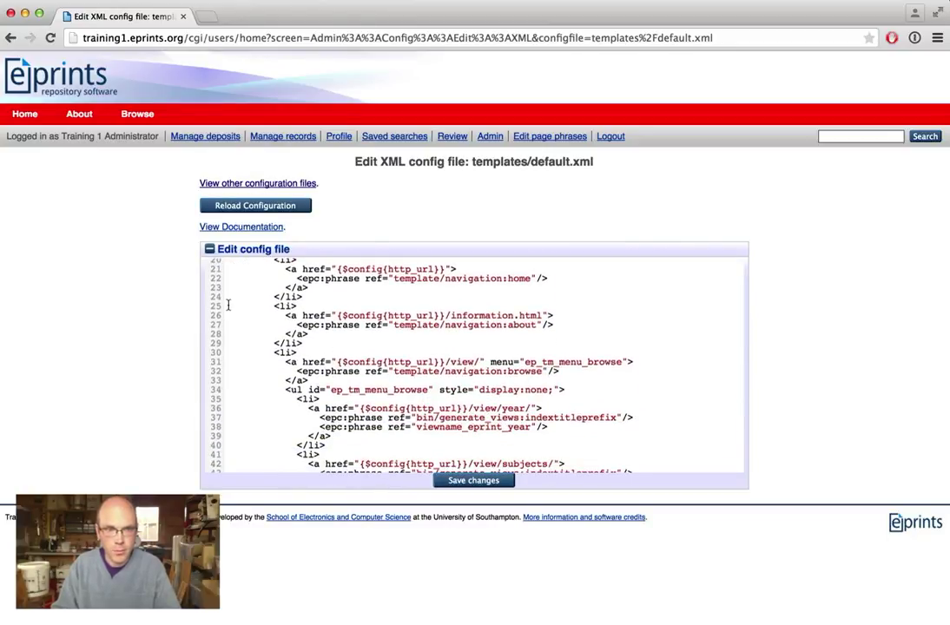
{"action": "left_click_drag", "start_coordinate": [227, 305], "coordinate": [322, 344]}
{"action": "key", "text": "super+c"}
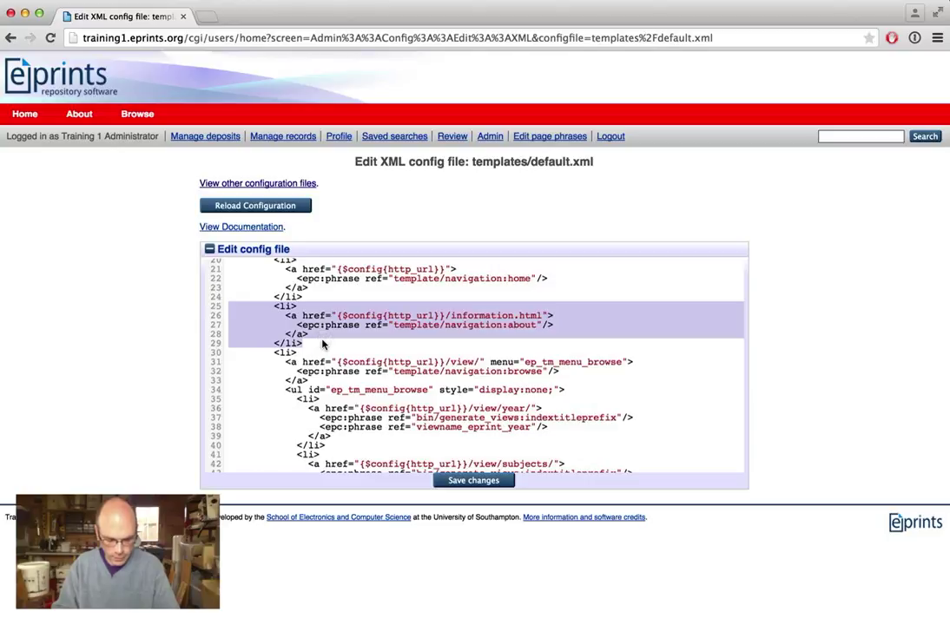
{"action": "left_click", "coordinate": [315, 346]}
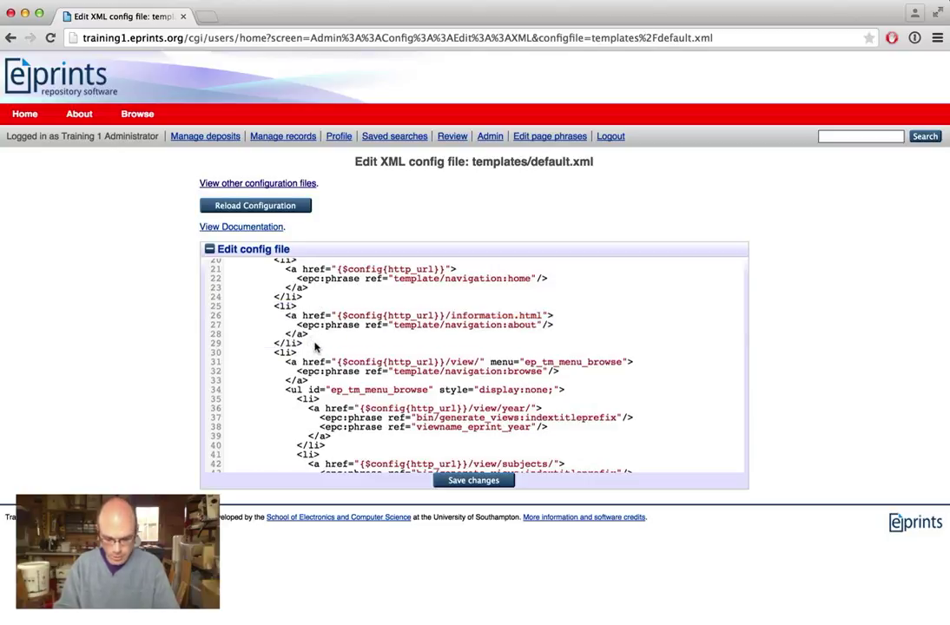
{"action": "key", "text": "Return"}
{"action": "key", "text": "super+v"}
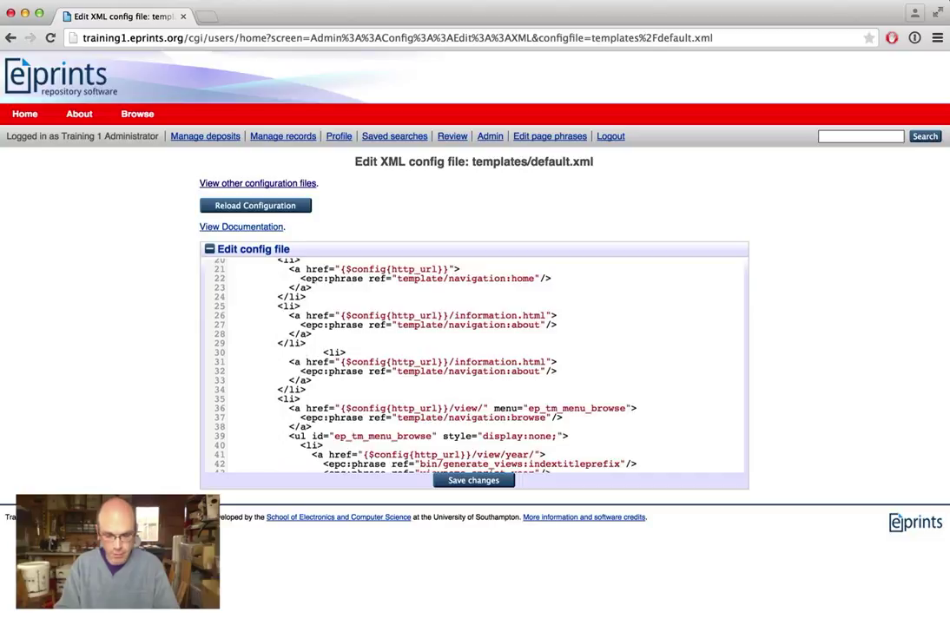
- Remove the extra indentation before the duplicated block's opening <li> tag
{"action": "key", "text": "BackSpace"}
{"action": "key", "text": "BackSpace"}
{"action": "key", "text": "BackSpace"}
{"action": "key", "text": "BackSpace"}
{"action": "key", "text": "BackSpace"}
{"action": "key", "text": "BackSpace"}
{"action": "key", "text": "BackSpace"}
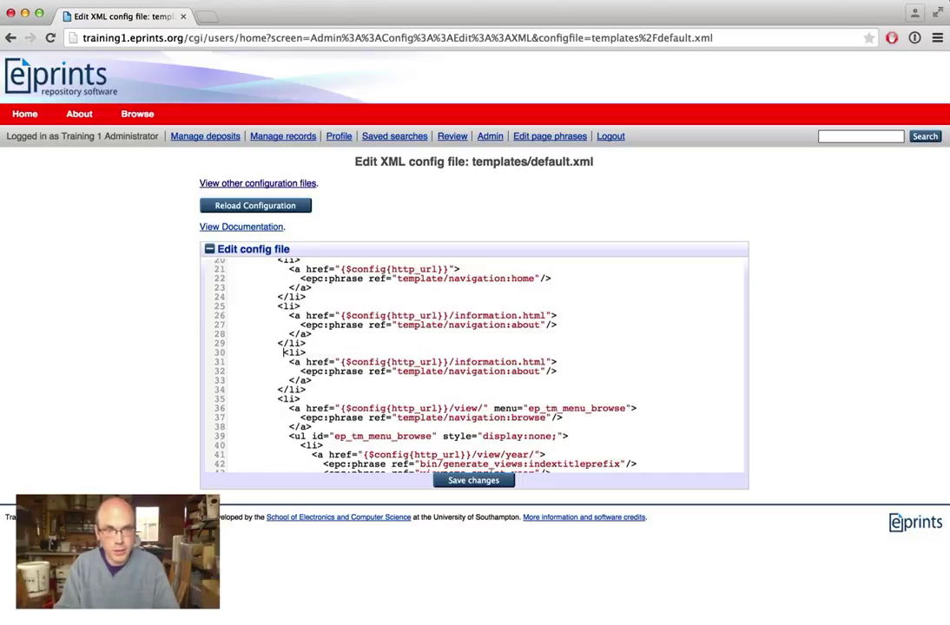
- Point the duplicated menu entry's link to owls.html and replace its navigation phrase with the text "Owls!!!!"
{"action": "left_click", "coordinate": [483, 362]}
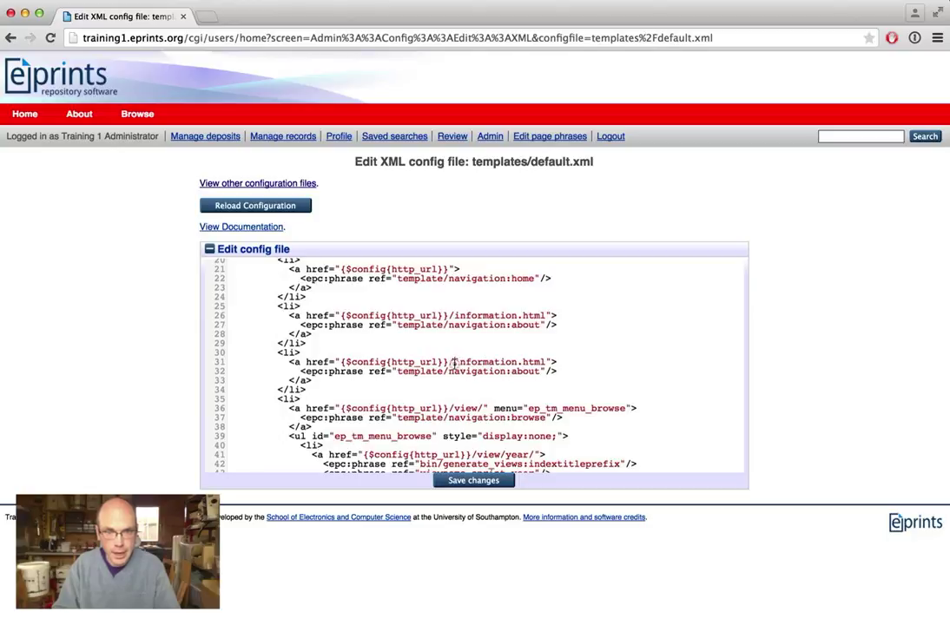
{"action": "left_click_drag", "start_coordinate": [455, 362], "coordinate": [521, 362]}
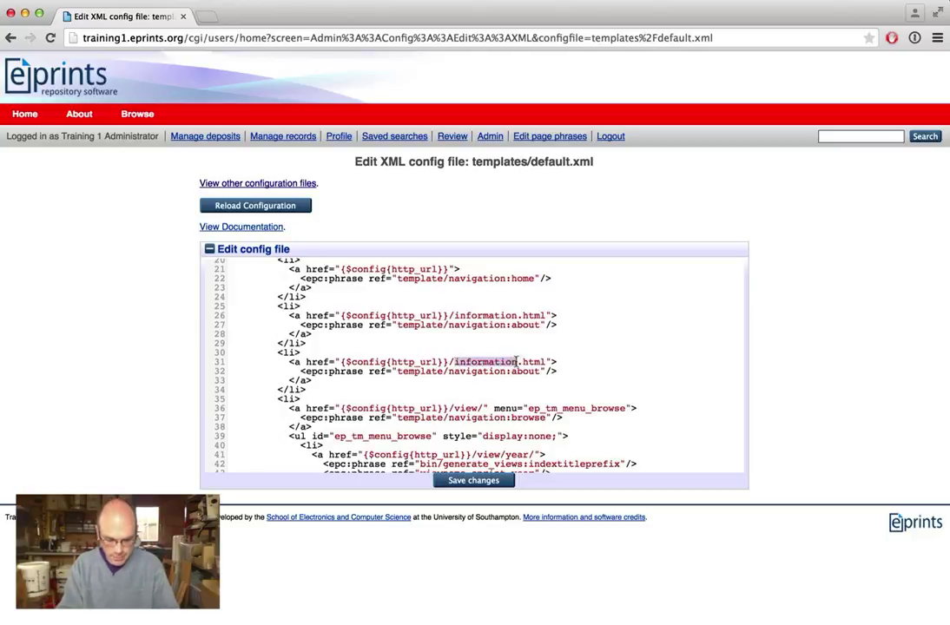
{"action": "type", "text": "owls"}
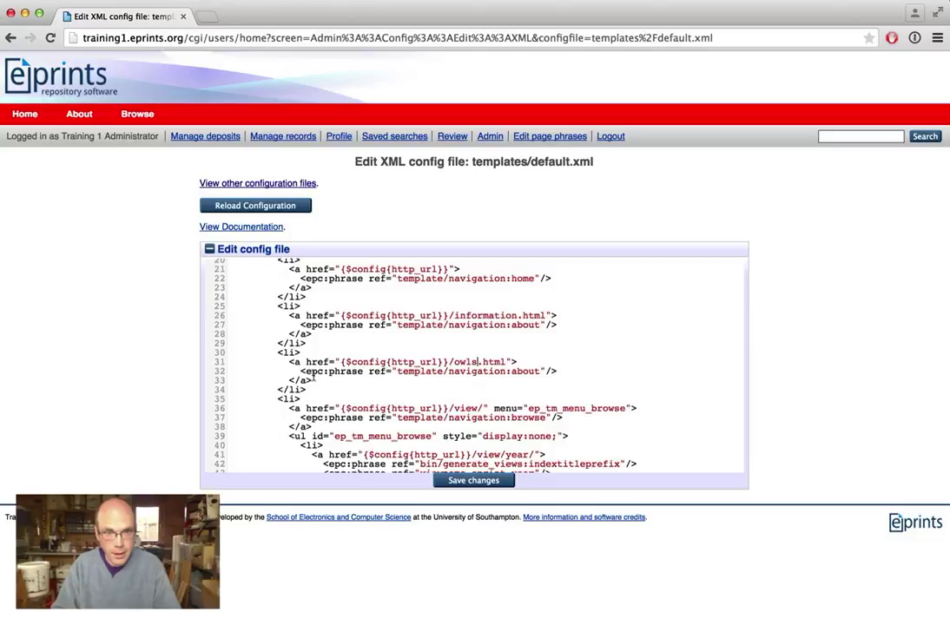
{"action": "left_click_drag", "start_coordinate": [301, 370], "coordinate": [557, 373]}
{"action": "key", "text": "BackSpace"}
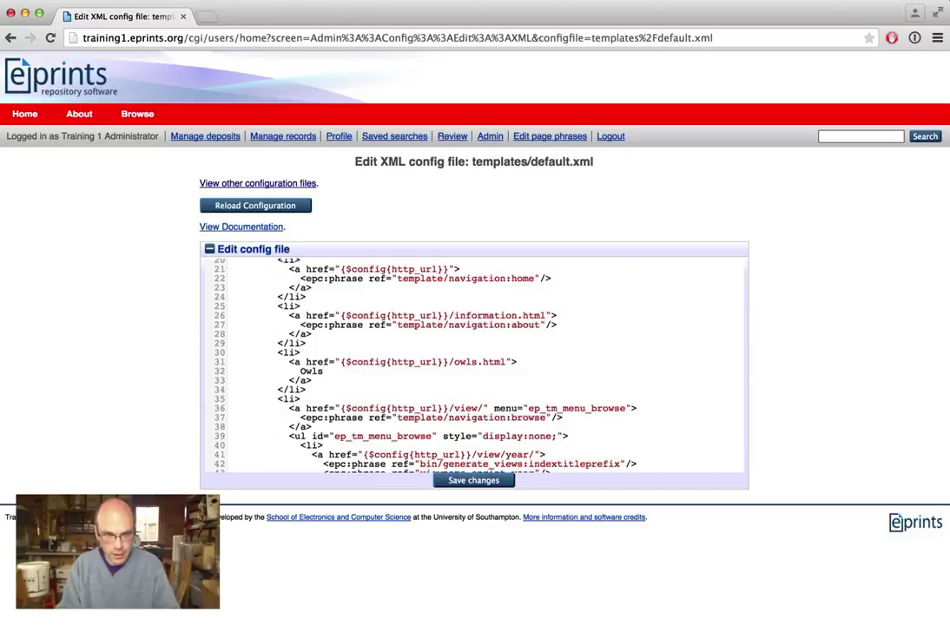
{"action": "type", "text": "Owls!!!!"}
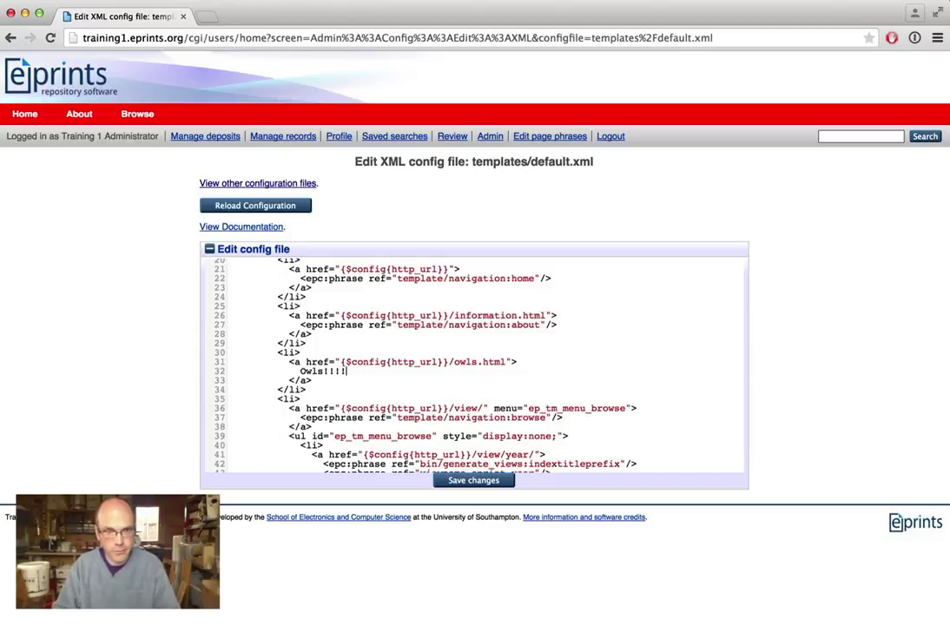
- Save the changes to default.xml and follow the new Owls!!!! navigation link to check its target page
{"action": "left_click", "coordinate": [509, 489]}
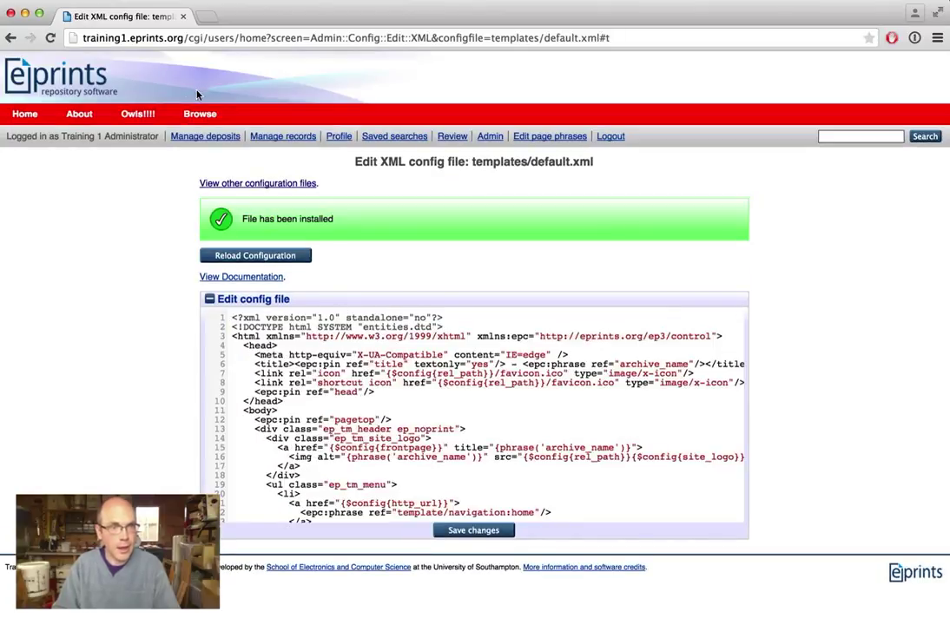
{"action": "mouse_move", "coordinate": [208, 117]}
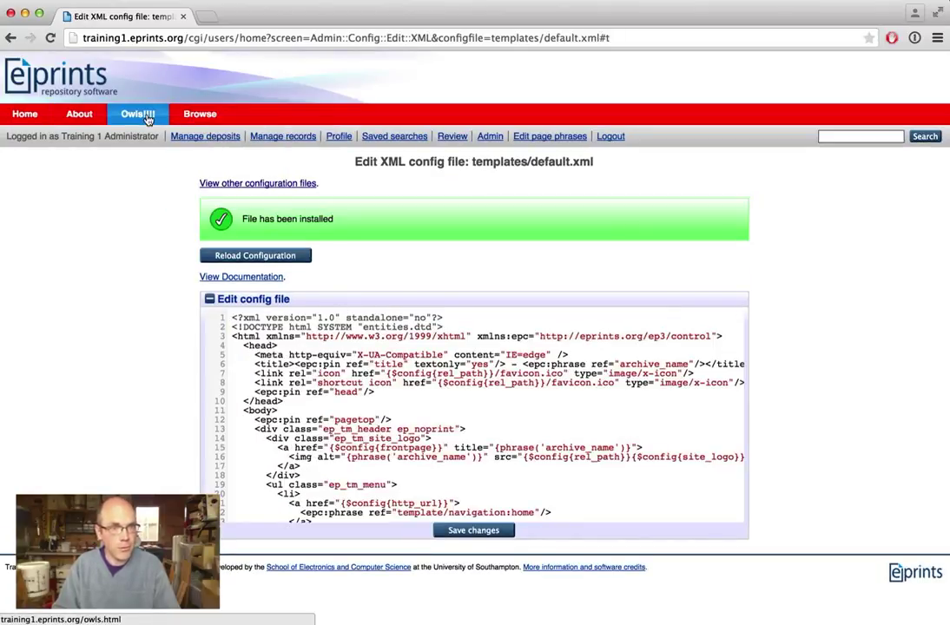
{"action": "left_click", "coordinate": [145, 115]}
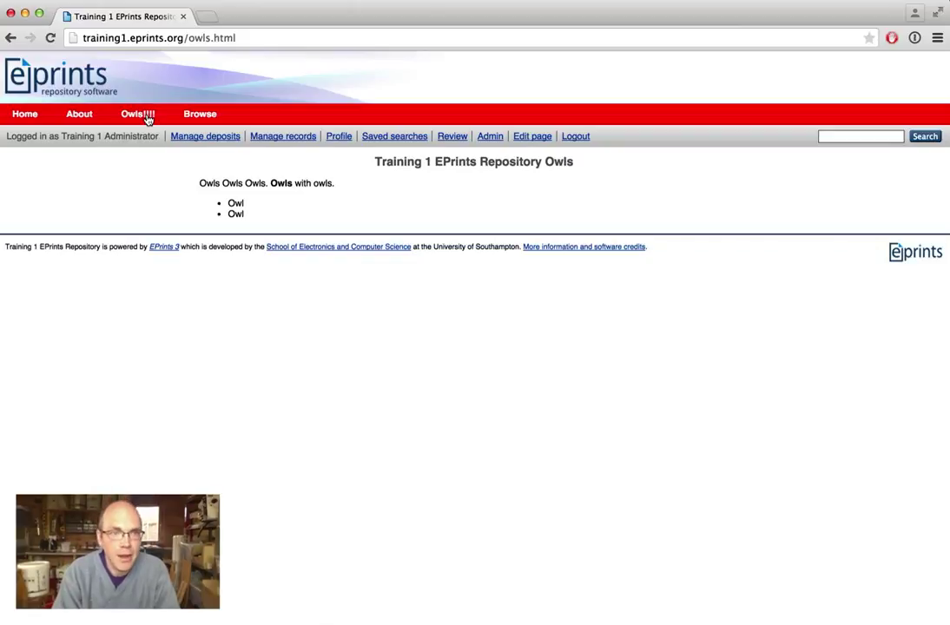